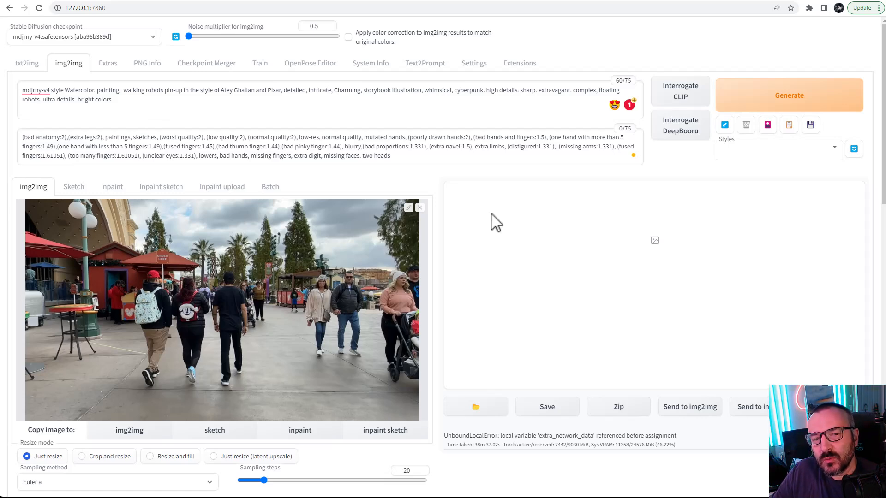
Step: Check the installed extensions for updates, then return to the img2img page
scroll(494, 222, down, 8)
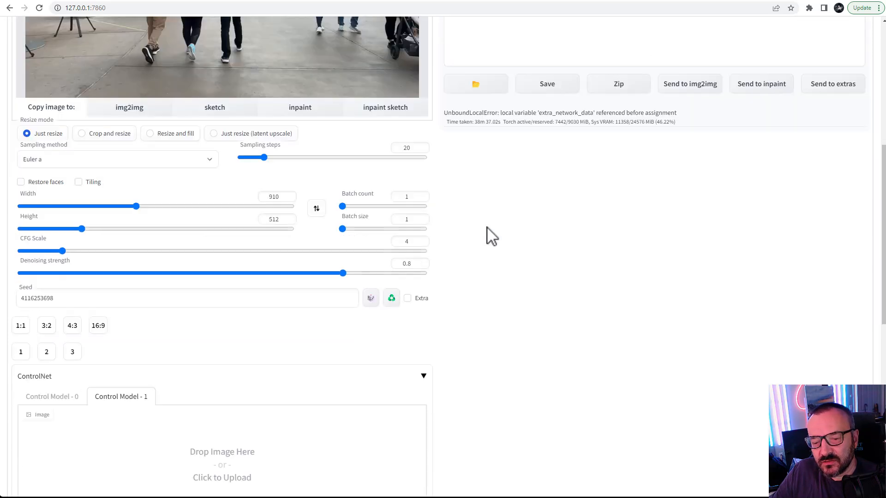
scroll(500, 292, up, 8)
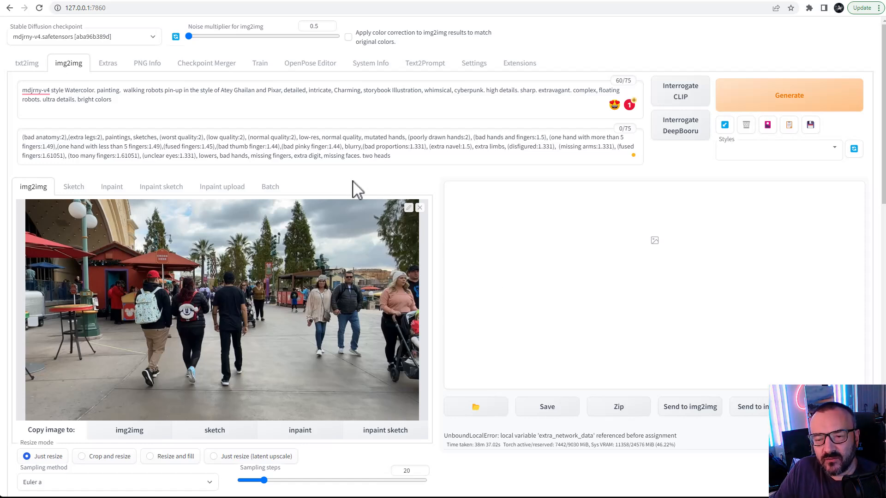
click(512, 65)
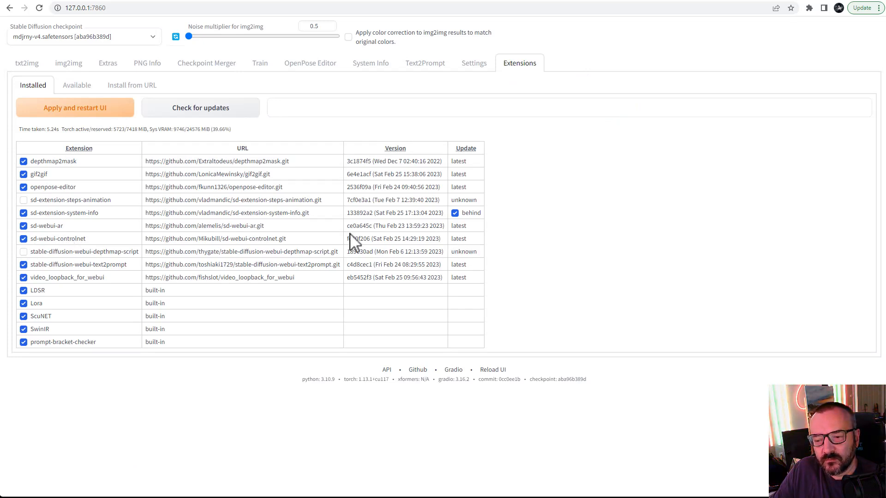
click(190, 112)
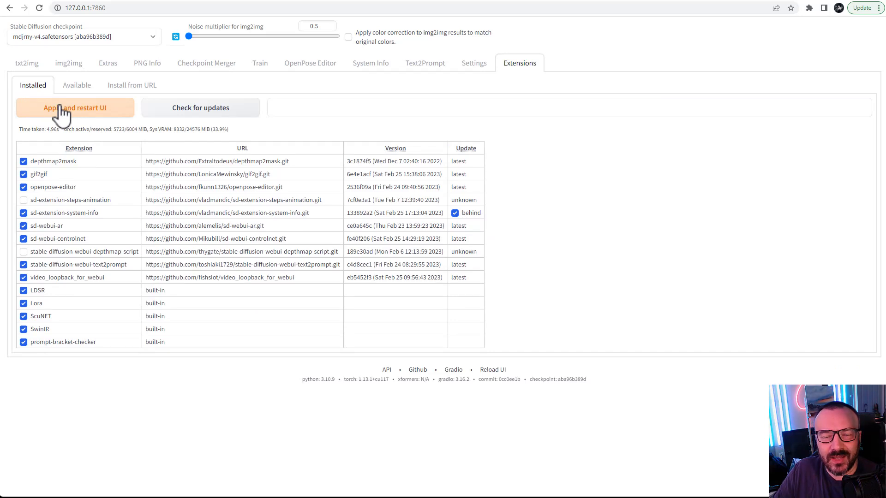
click(68, 63)
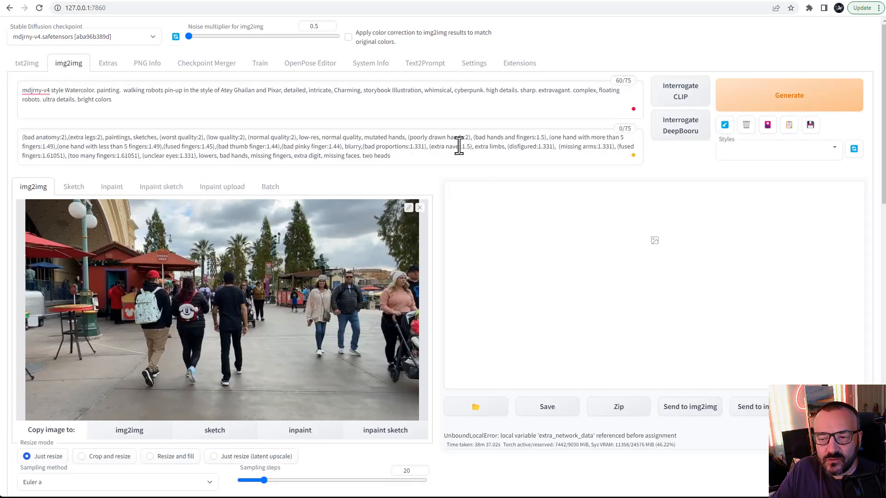
Step: Review the settings of both ControlNet units, Control Model 0 and Control Model 1
scroll(452, 185, down, 10)
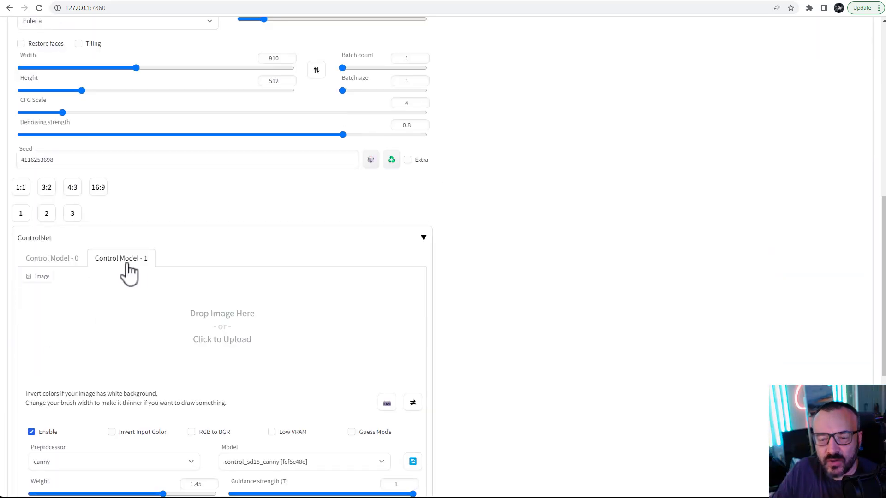
click(49, 260)
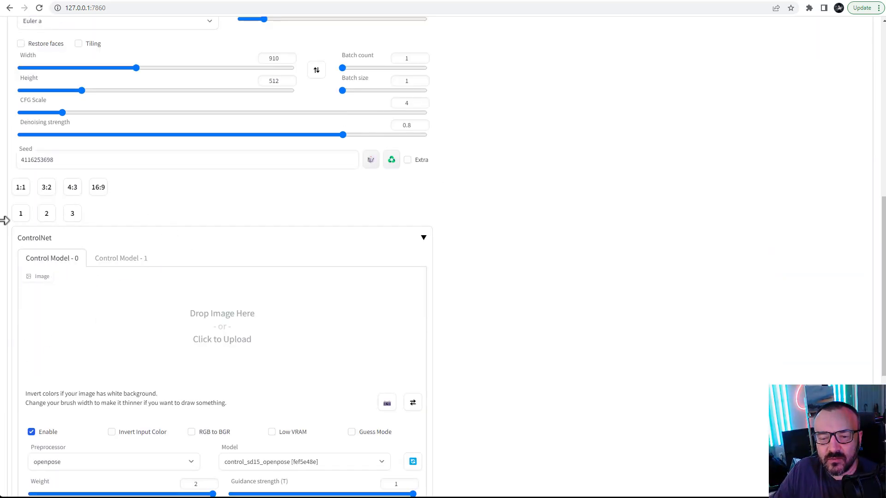
click(422, 237)
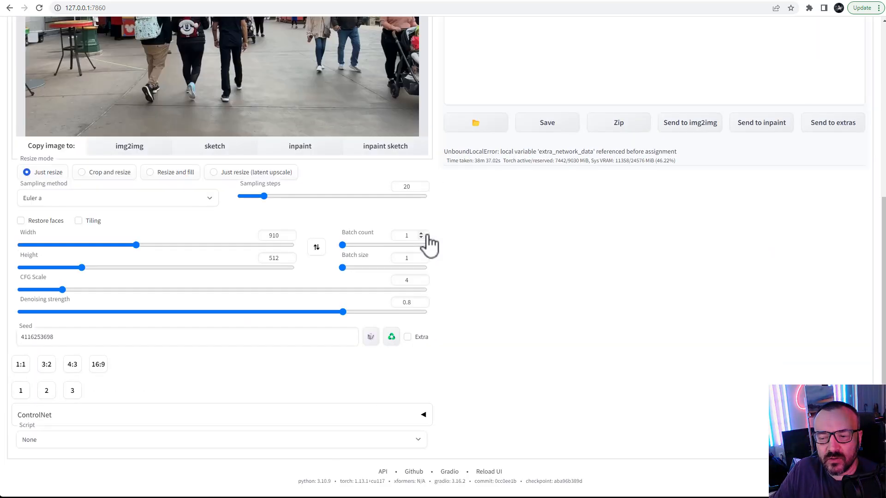
click(422, 419)
scroll(439, 382, down, 4)
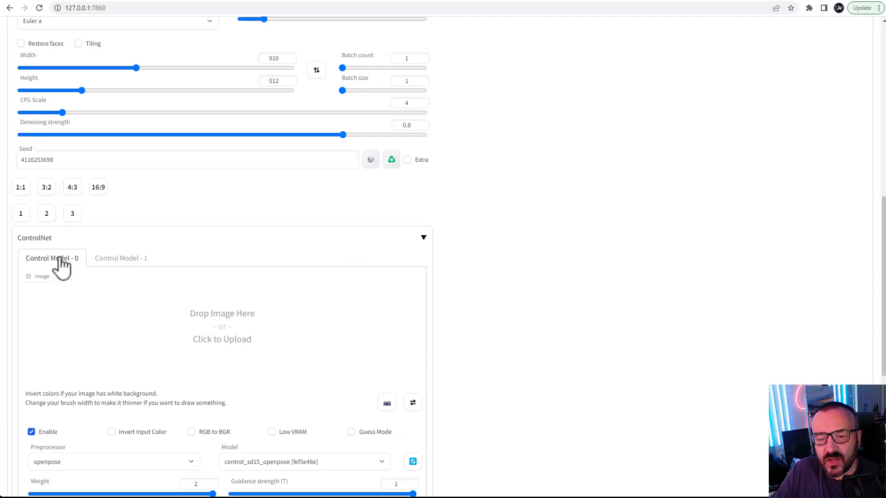
click(123, 262)
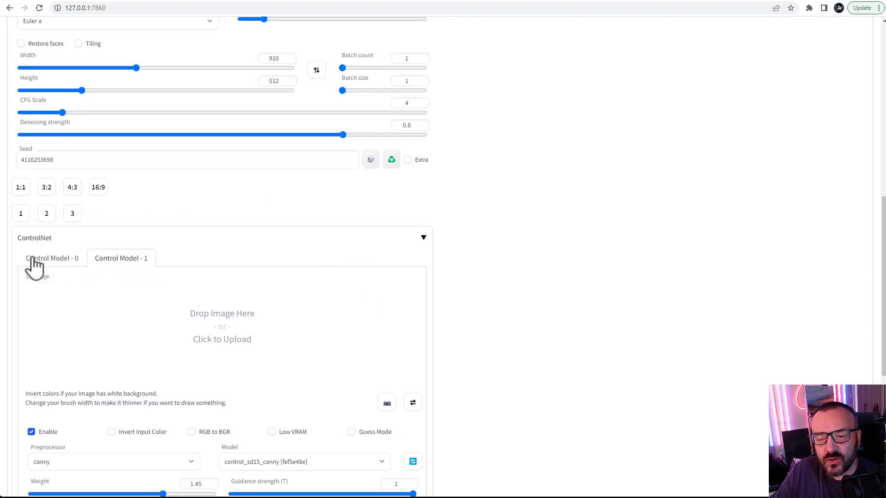
click(51, 261)
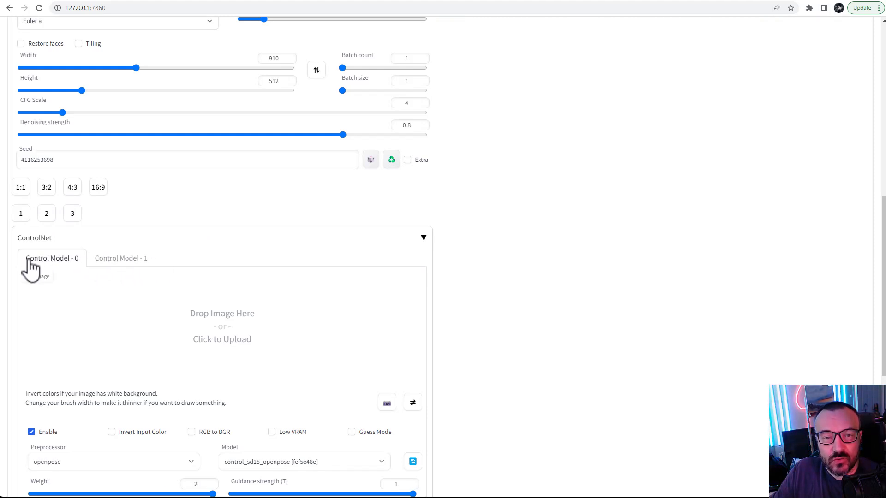
scroll(441, 298, up, 10)
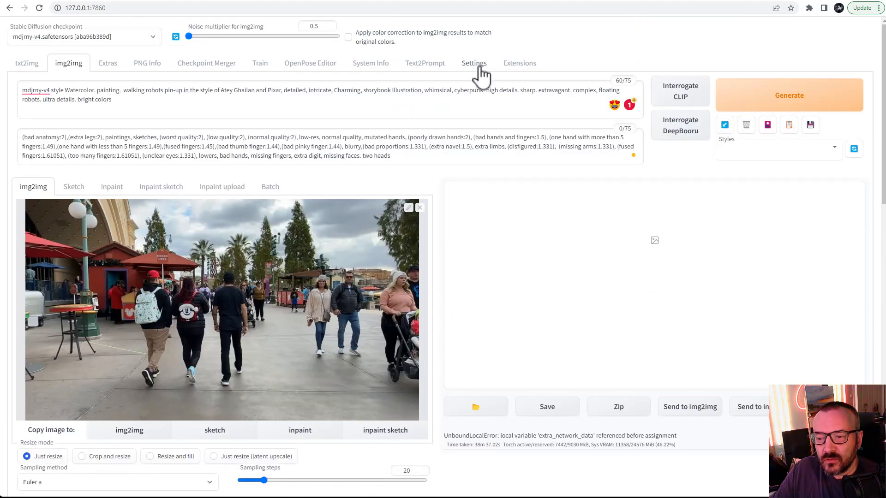
Step: Open the ControlNet section of the settings
click(481, 74)
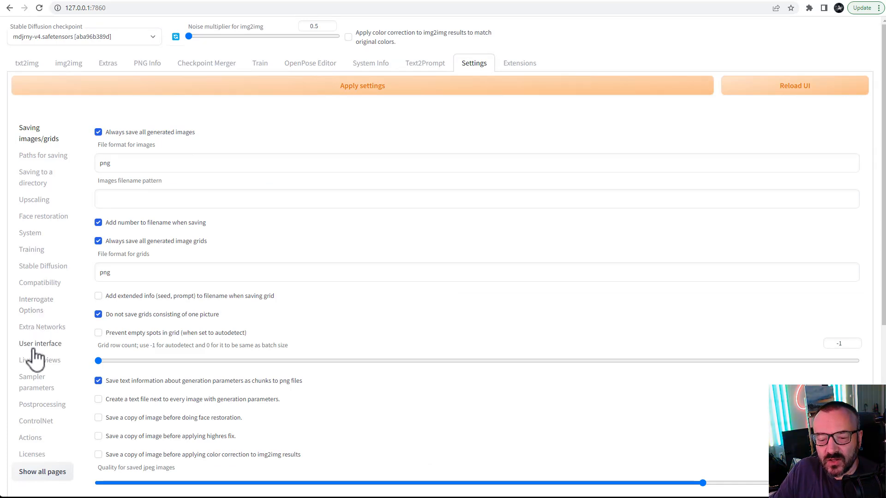
click(35, 421)
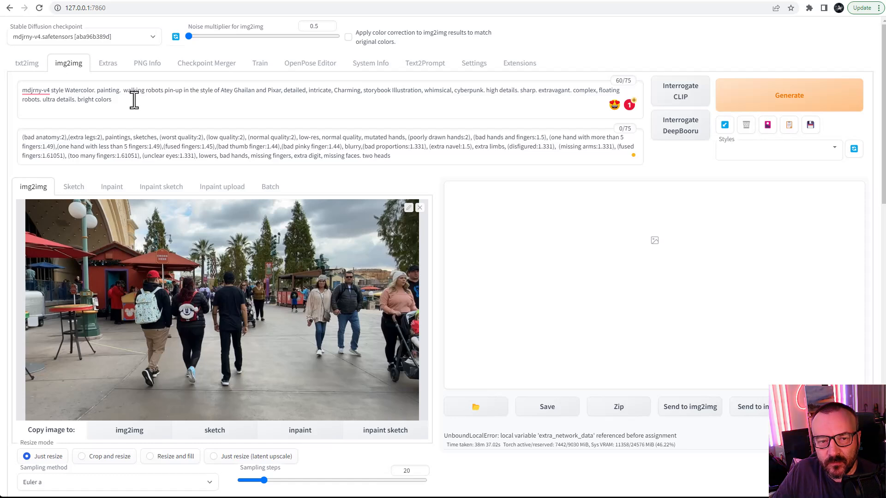
Step: Append "flickering, blinking, changing colors, changing details" to the end of the negative prompt
drag(427, 156, 13, 132)
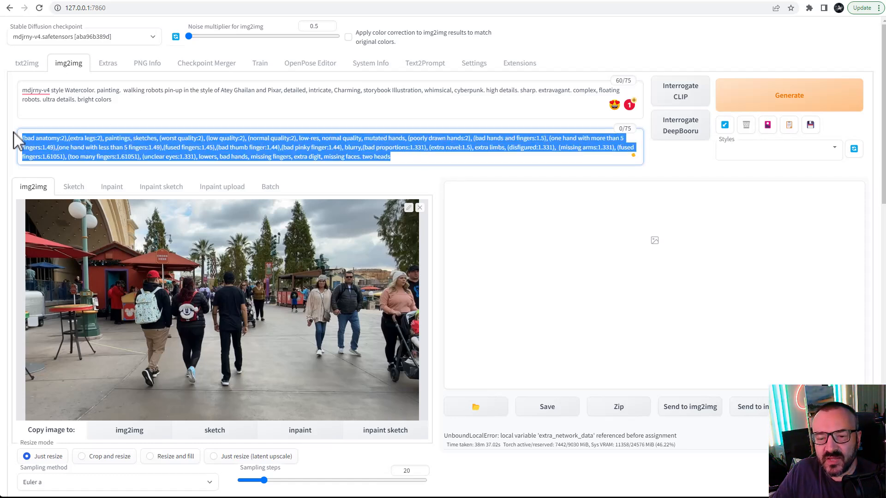
click(405, 159)
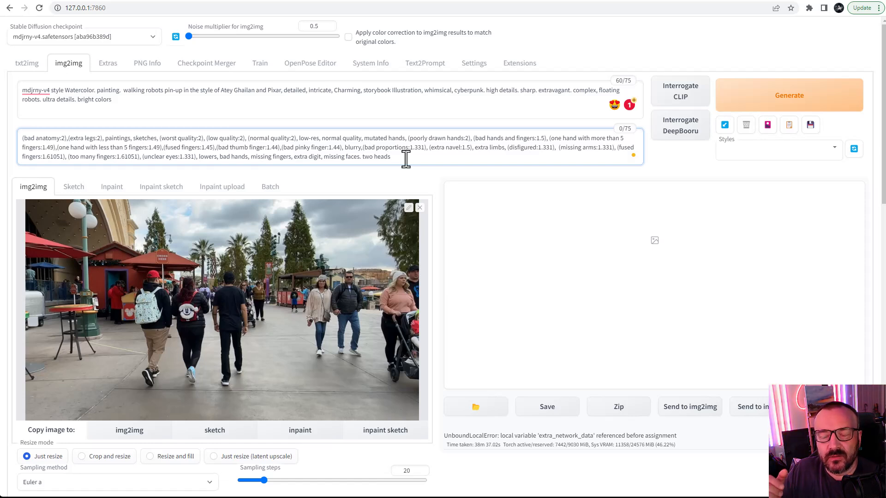
text(, flickering, blinking, changing colors, changing details)
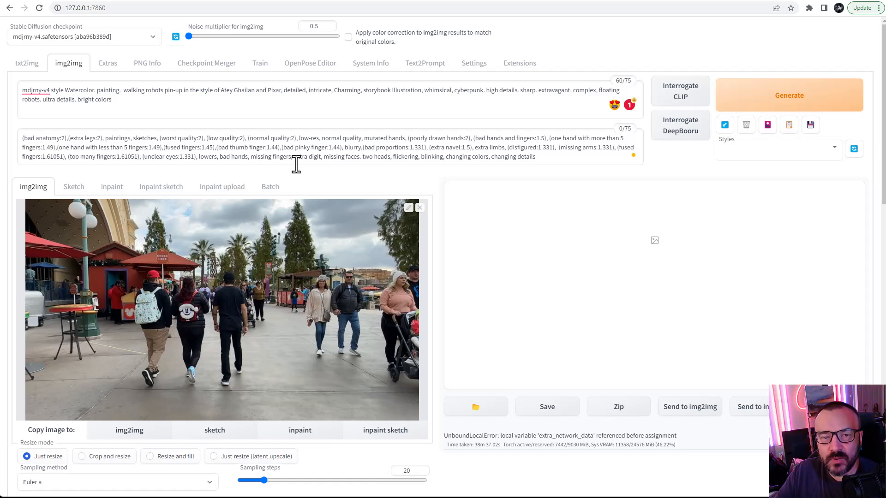
Step: Select the "mdjrny-v4 style" trigger words at the start of the positive prompt
click(153, 98)
key(ctrl+a)
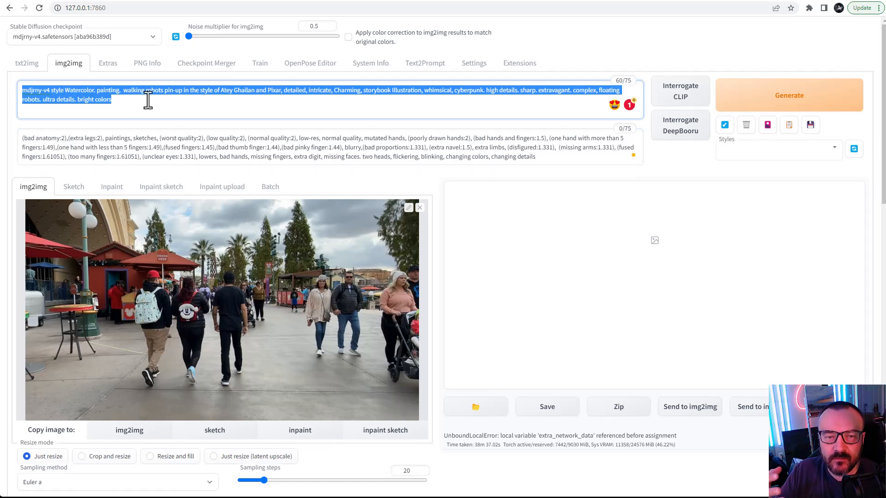
click(87, 99)
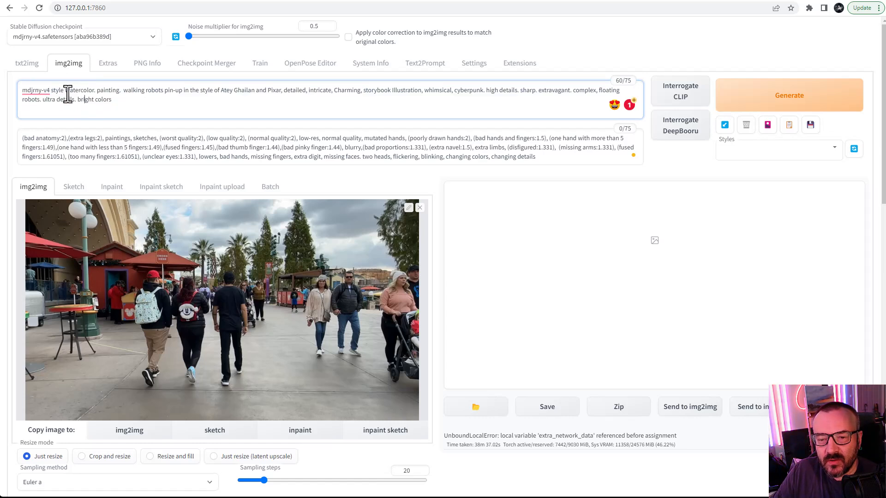
drag(64, 91, 19, 89)
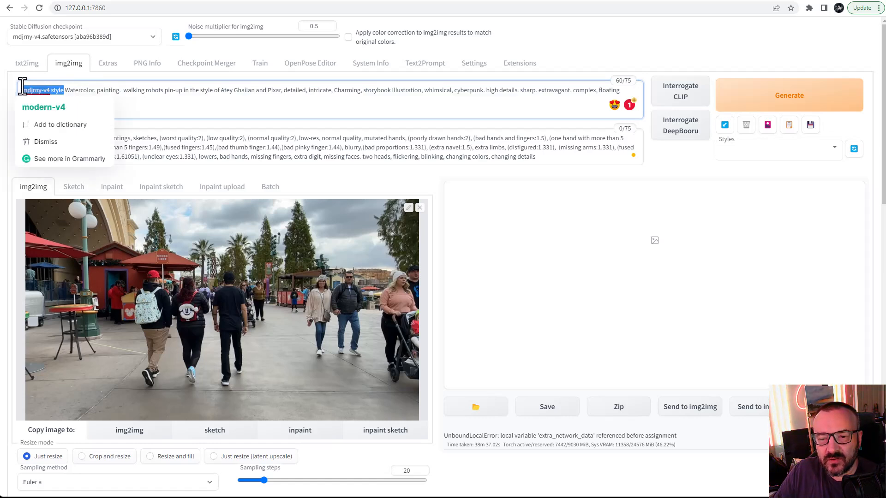
click(126, 106)
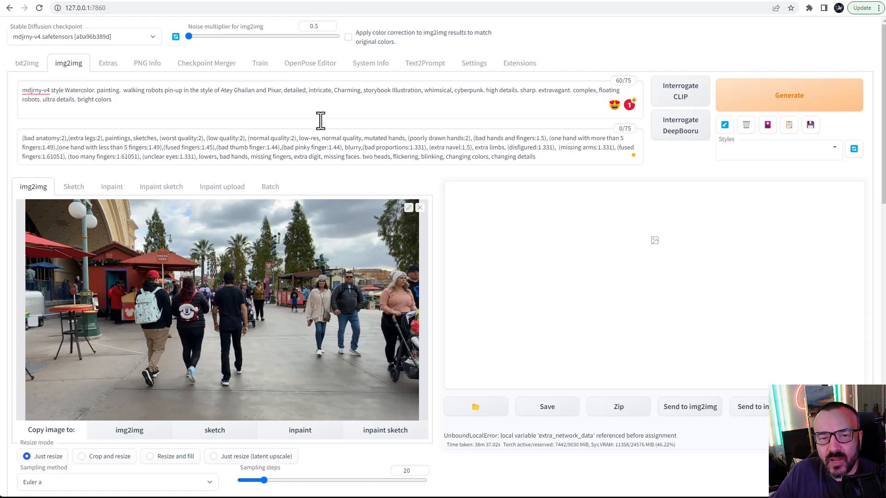
Step: Browse through the extracted video frames in the image viewer, then close the viewer
scroll(405, 205, down, 1)
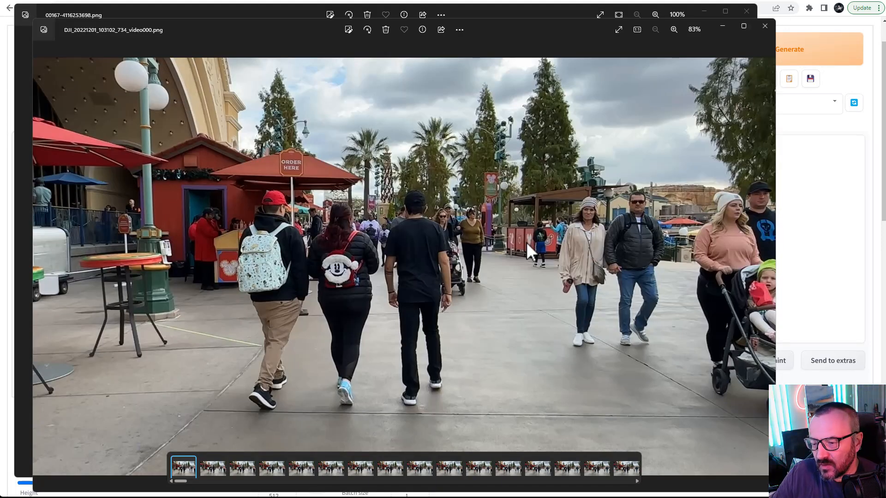
key(Right)
key(Right)
key(Right)
key(Right)
key(Right)
key(Right)
key(Right)
key(Right)
key(Right)
key(Right)
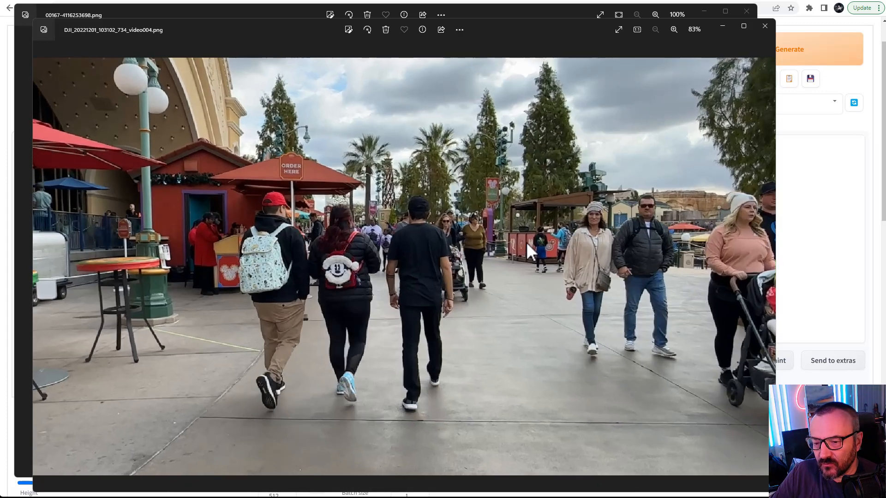
key(Right)
key(Right)
key(Right)
key(Right)
key(Right)
key(Right)
key(Right)
key(Right)
key(Right)
key(Right)
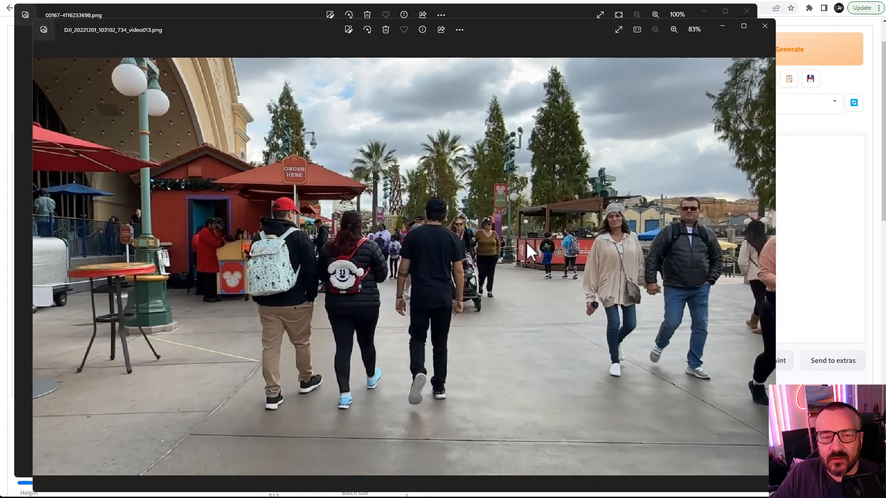
key(Right)
key(Right)
key(Right)
key(Right)
key(Right)
key(Right)
key(Right)
key(Right)
key(Right)
key(Right)
key(Right)
key(Right)
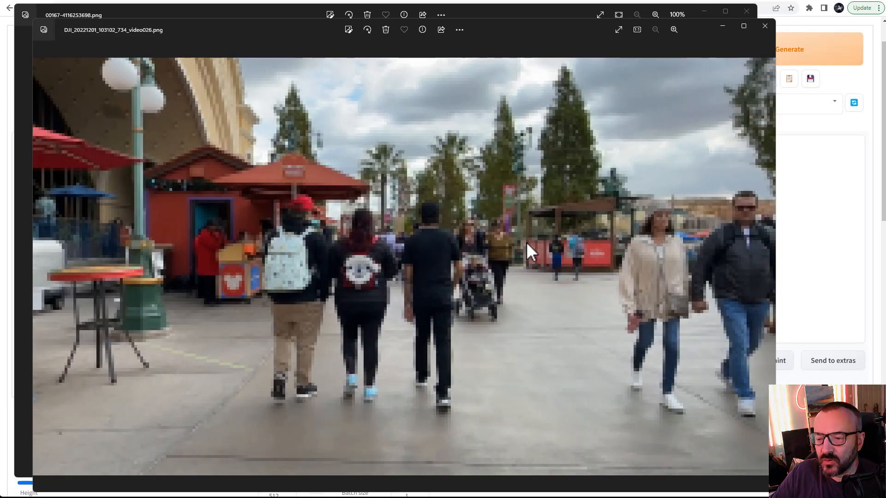
key(Right)
key(Right)
key(Right)
key(Right)
key(Right)
key(Right)
key(Right)
key(Right)
key(Right)
key(Right)
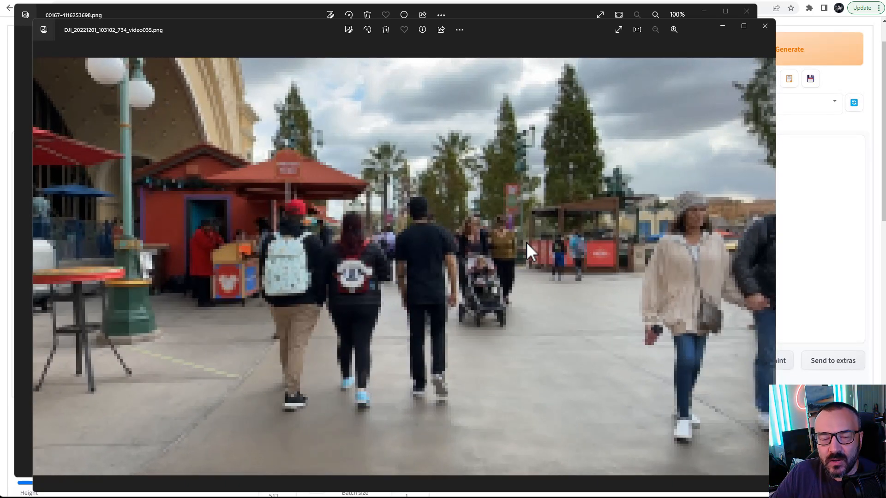
key(Right)
key(Right)
key(Right)
key(Right)
key(Right)
key(Right)
key(Right)
key(Right)
key(Right)
key(Right)
key(Right)
key(Right)
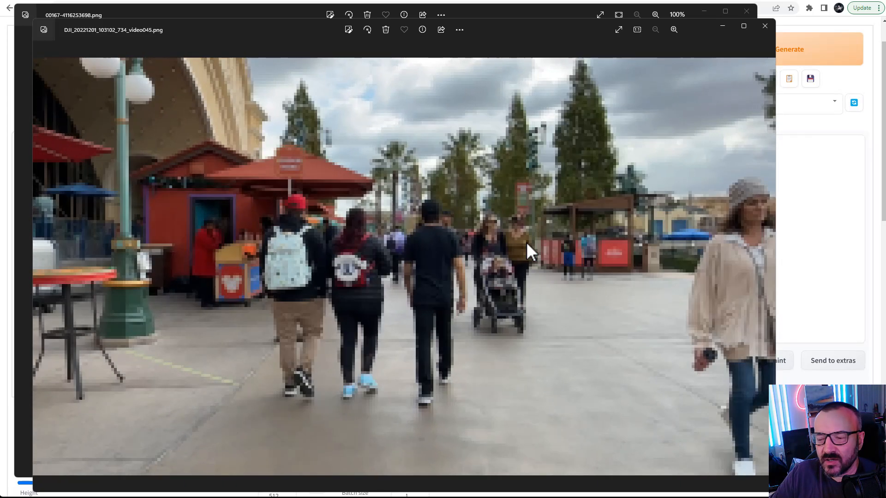
key(Right)
key(Right)
key(Right)
key(Right)
key(Right)
key(Right)
key(Right)
key(Right)
key(Right)
key(Right)
key(Right)
key(Right)
key(Right)
key(Right)
key(Right)
key(Right)
key(Right)
key(Right)
key(Right)
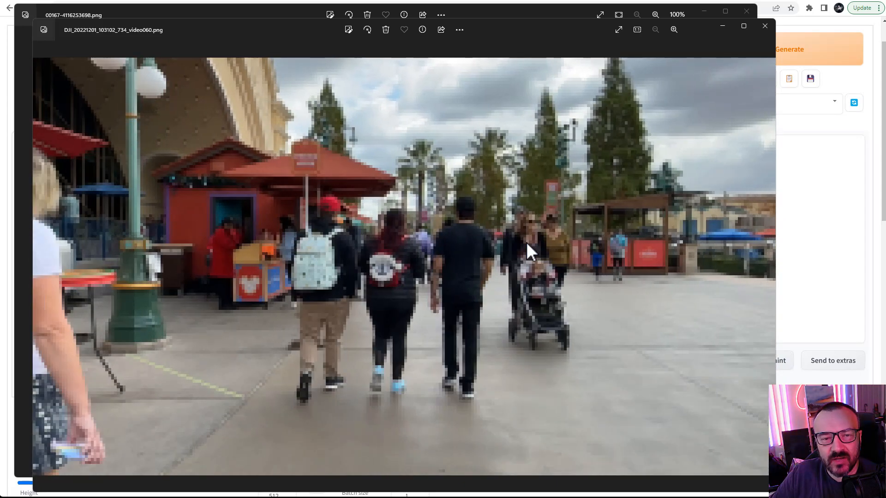
key(Right)
key(Right)
key(Right)
key(Right)
key(Right)
key(Right)
key(Right)
key(Right)
key(Right)
key(Right)
key(Right)
key(Right)
key(Right)
key(Right)
key(Right)
key(Right)
key(Right)
key(Right)
key(Right)
key(Right)
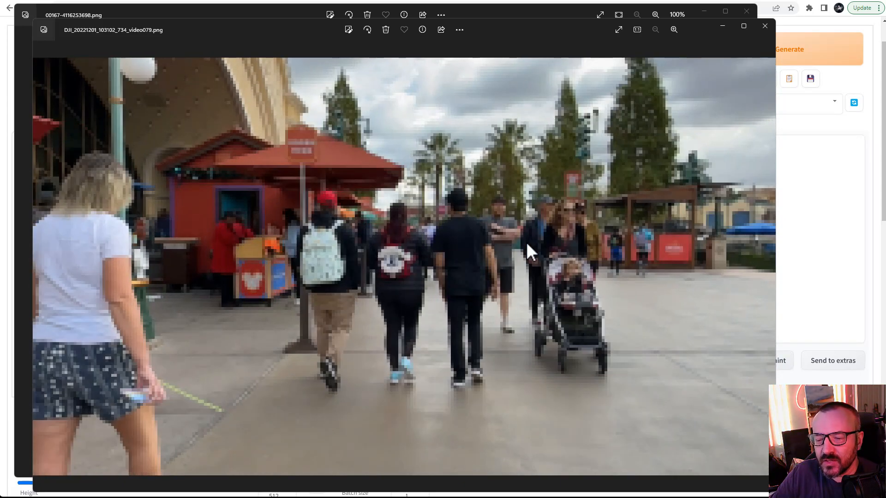
key(Right)
key(Right)
key(Right)
key(Right)
key(Right)
key(Right)
key(Right)
key(Right)
key(Right)
key(Right)
key(Right)
key(Right)
key(Right)
key(Right)
key(Right)
key(Right)
key(Right)
key(Right)
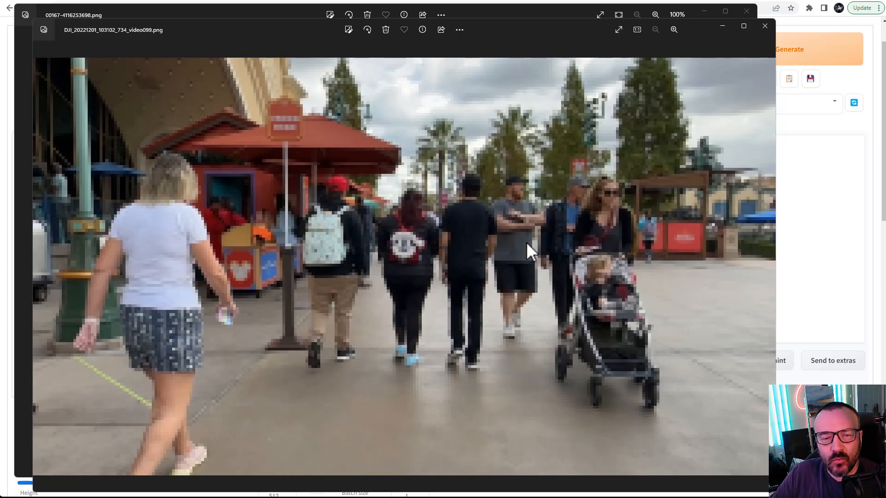
key(Right)
key(Right)
key(Right)
key(Right)
key(Right)
key(Right)
key(Right)
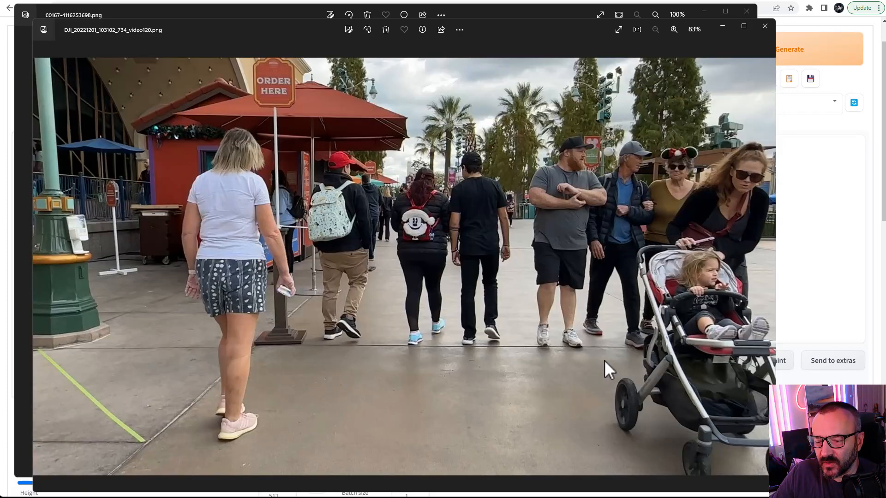
click(764, 25)
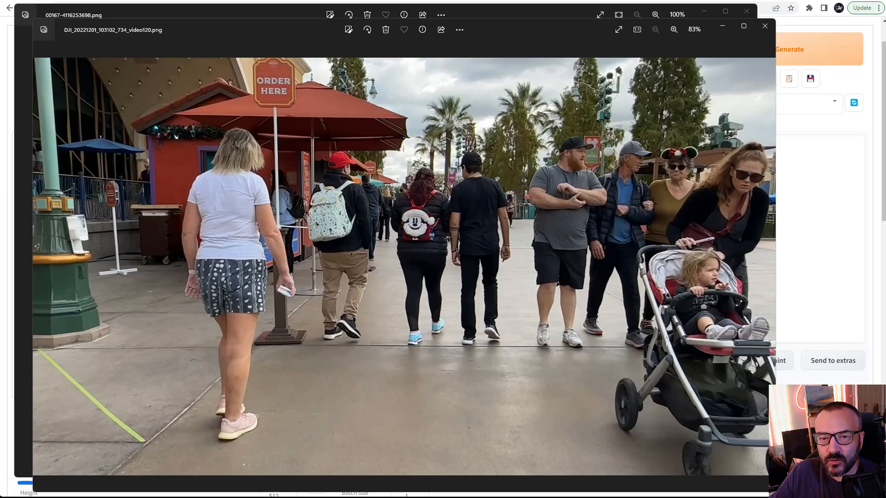
key(alt+F4)
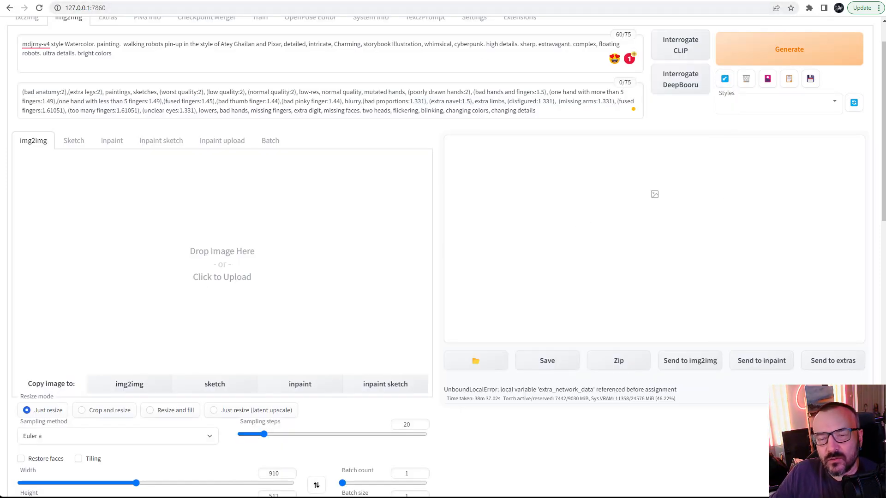
Step: Load the first video frame into the img2img input image area
drag(866, 207, 137, 220)
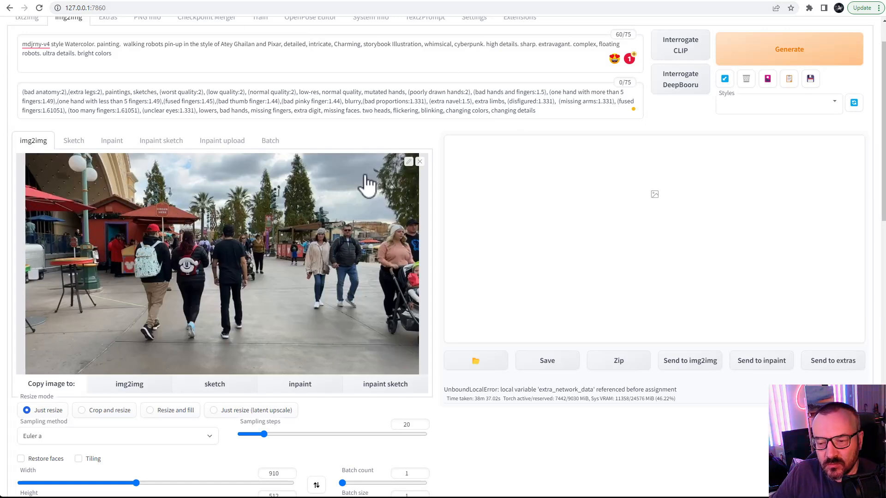
scroll(357, 237, down, 2)
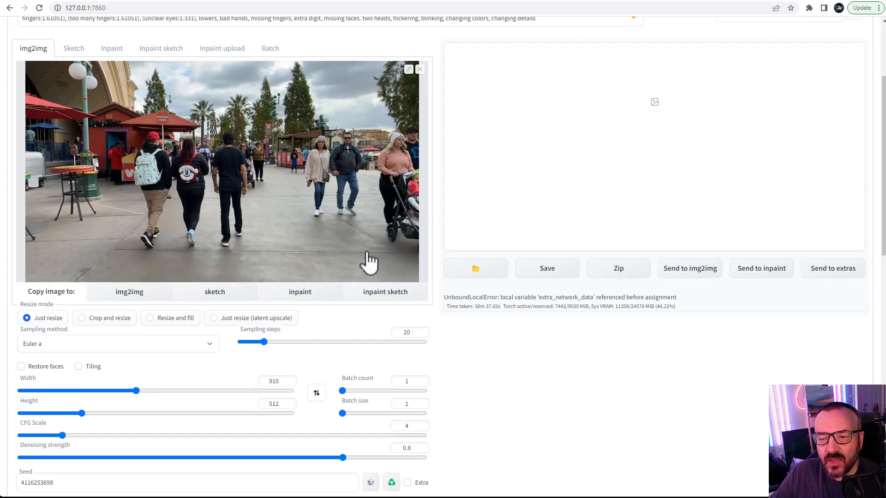
Step: Switch to the Canva design and examine the seed noise patterns and their blends with the original portrait, then return
scroll(362, 261, down, 1)
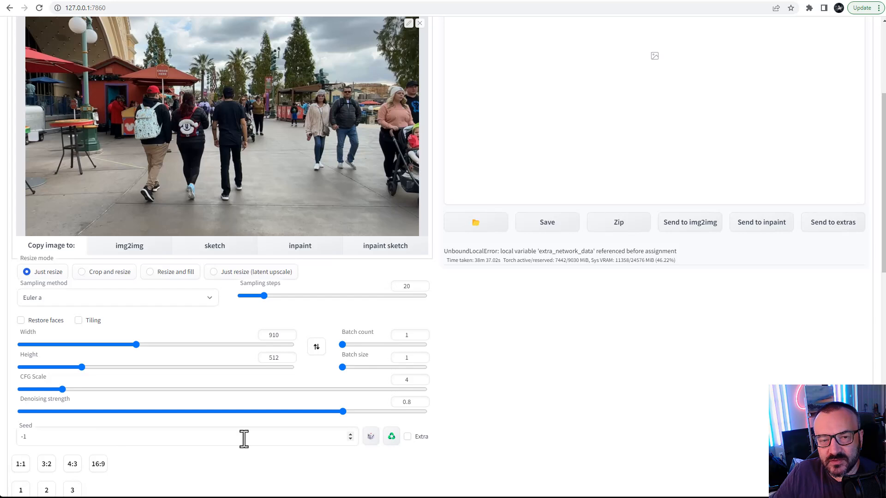
click(367, 4)
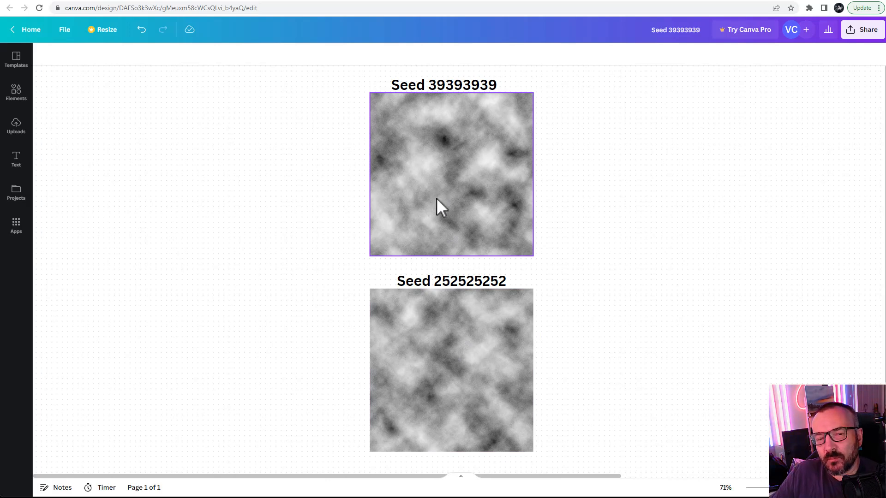
click(355, 2)
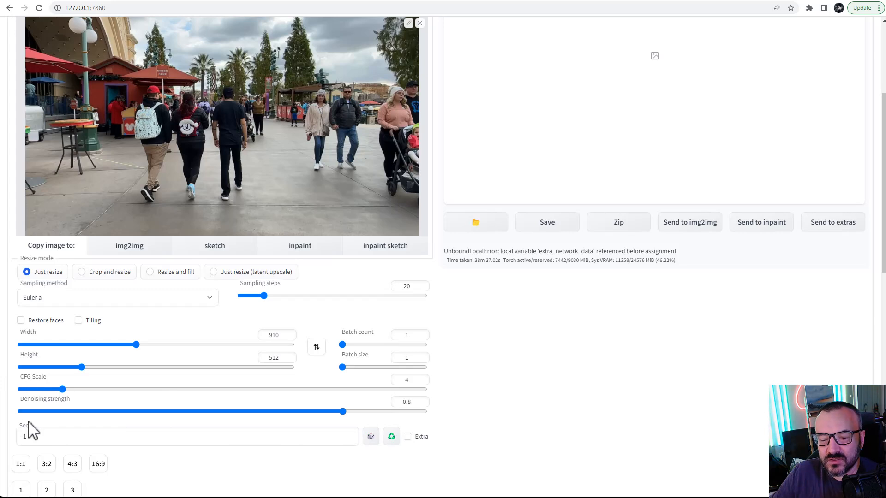
click(410, 2)
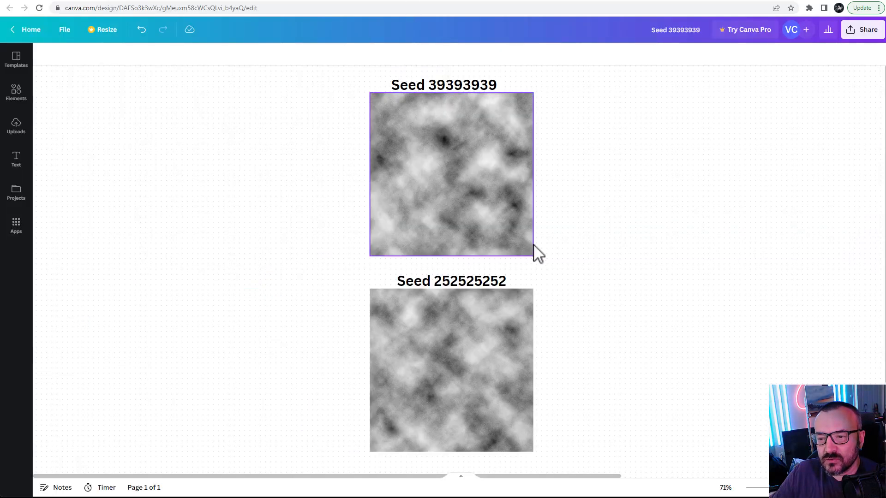
drag(578, 266, 646, 249)
right_click(713, 244)
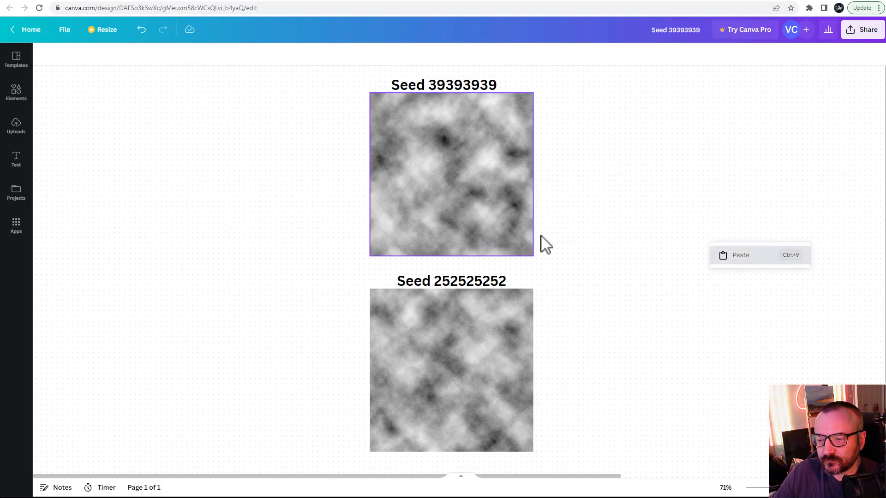
scroll(668, 253, right, 10)
drag(204, 179, 136, 249)
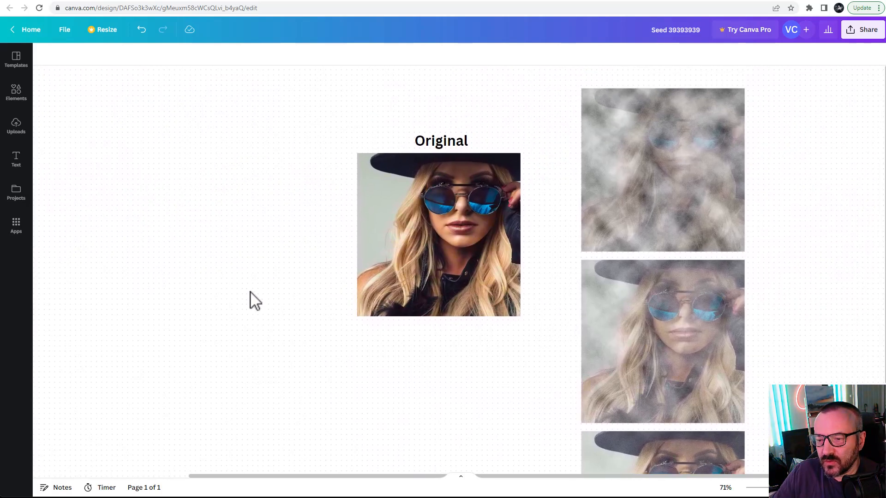
drag(296, 205, 784, 240)
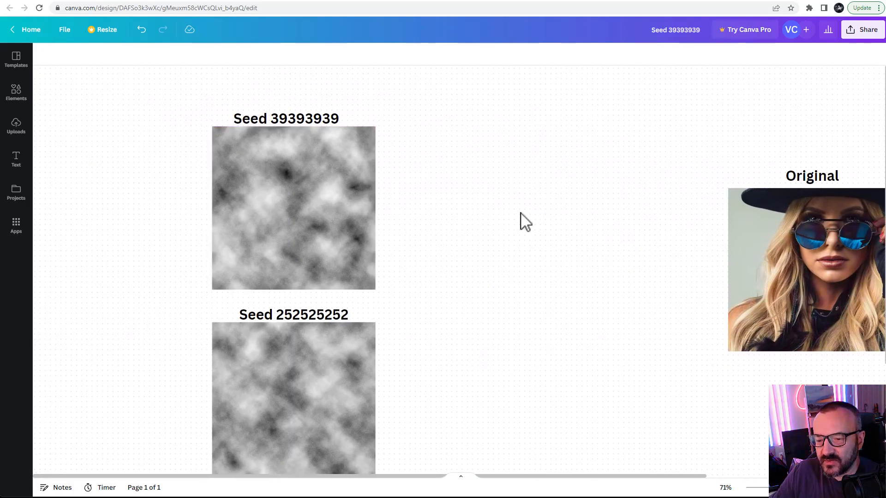
scroll(520, 221, right, 10)
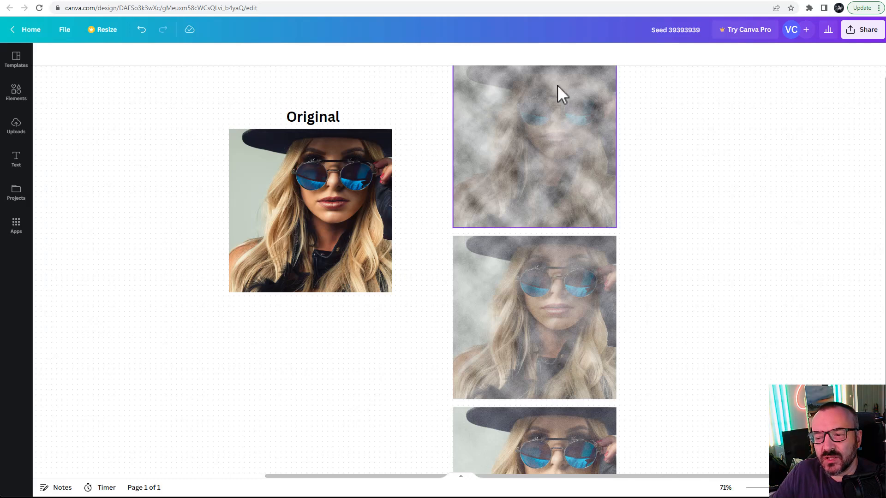
scroll(669, 244, down, 3)
drag(665, 237, 652, 192)
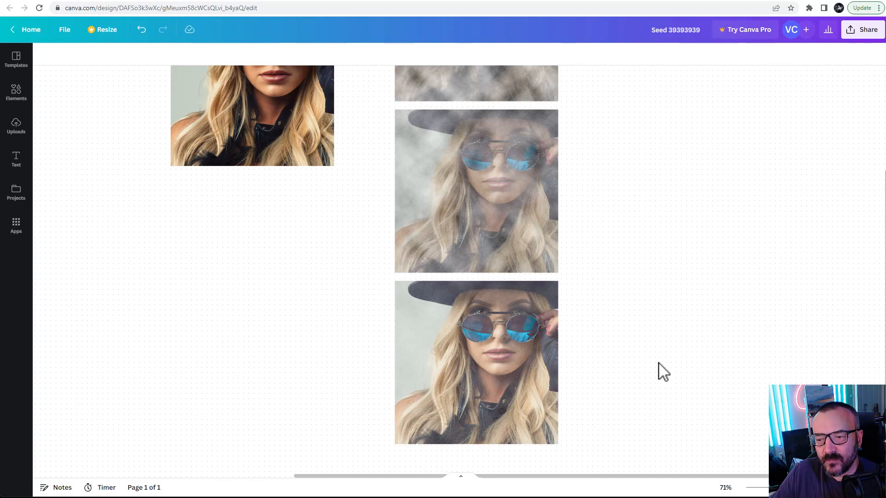
scroll(642, 148, up, 5)
scroll(643, 148, left, 1)
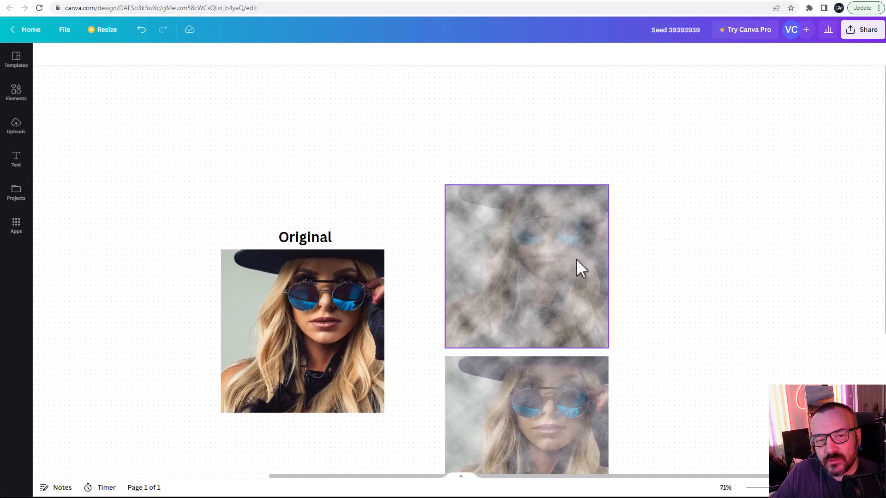
drag(139, 301, 644, 192)
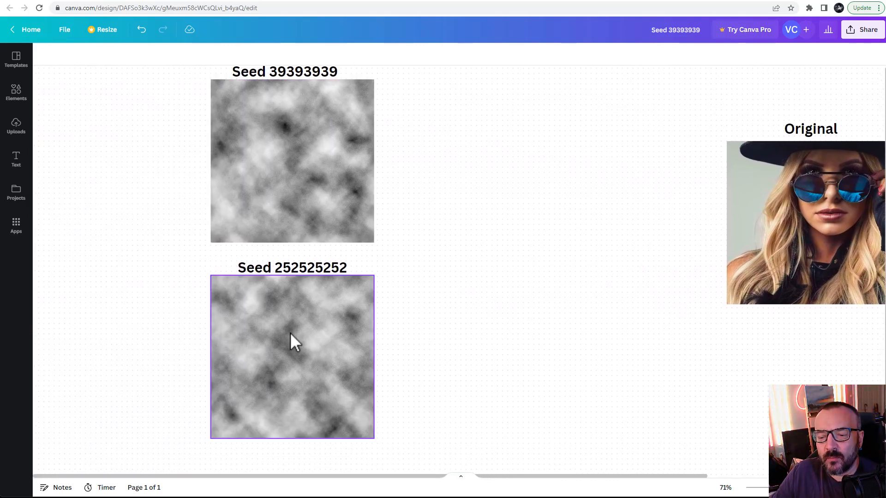
drag(575, 185, 214, 178)
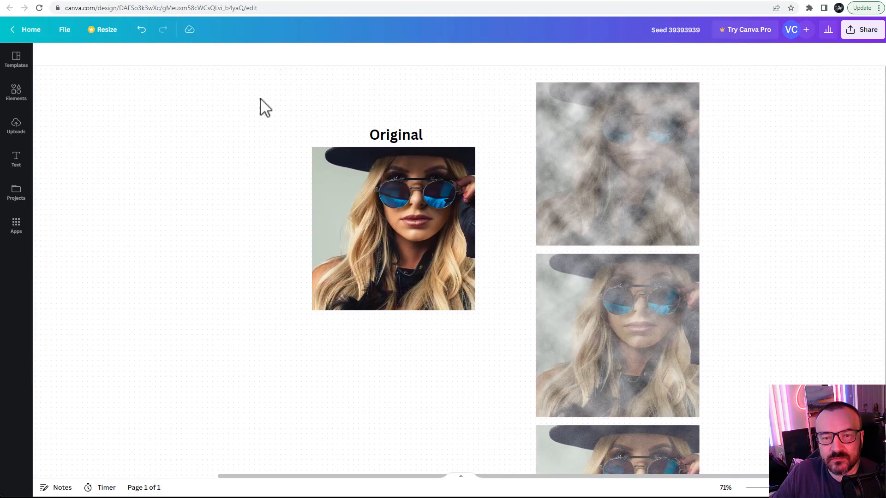
drag(737, 235, 593, 201)
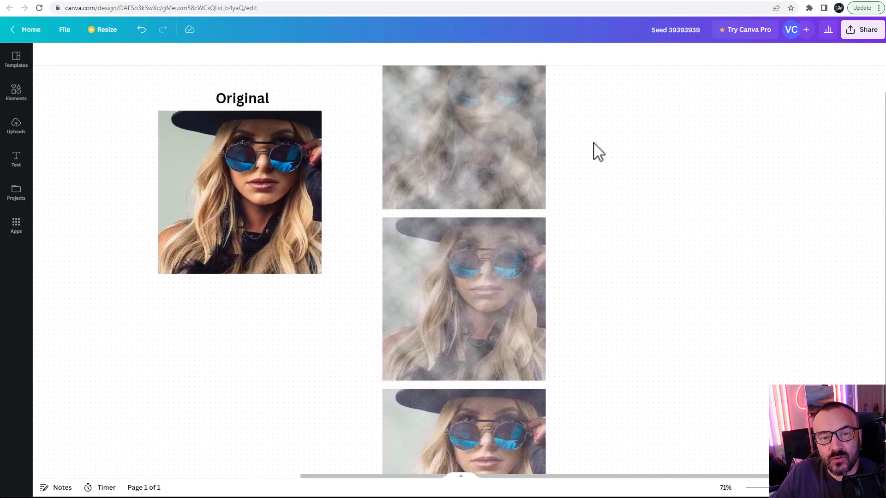
key(ctrl+Tab)
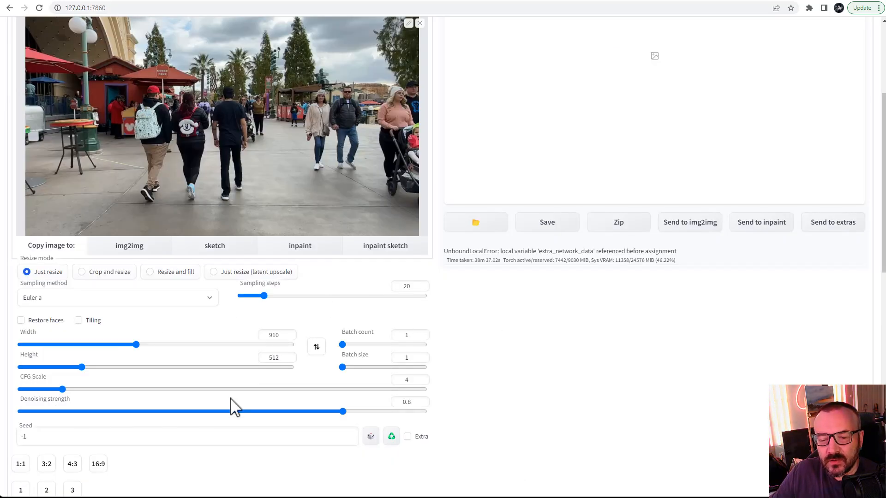
Step: Set the CFG Scale to 7 and the denoising strength to 0.5
scroll(50, 328, down, 1)
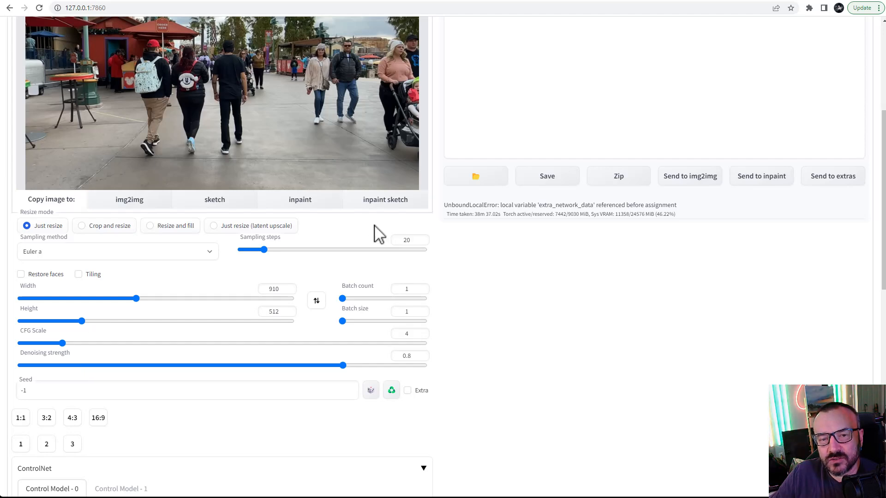
scroll(431, 259, up, 4)
scroll(430, 261, down, 2)
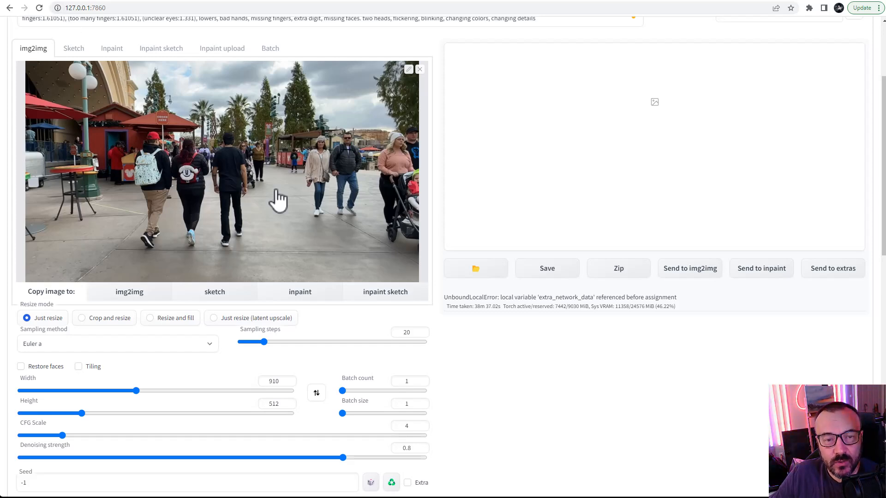
scroll(466, 359, down, 2)
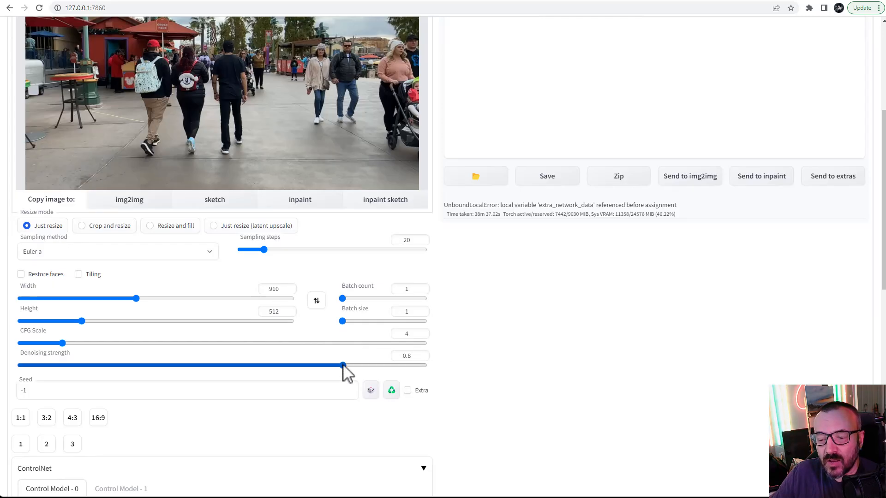
drag(344, 367, 82, 365)
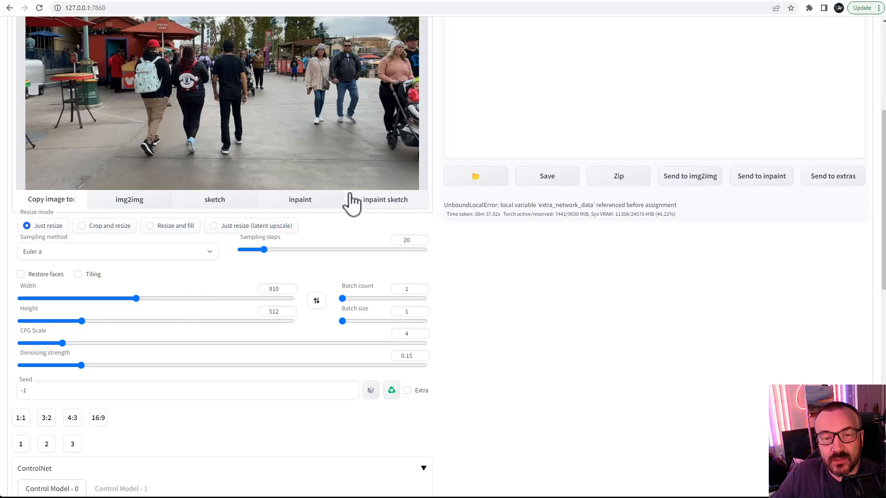
scroll(360, 218, up, 1)
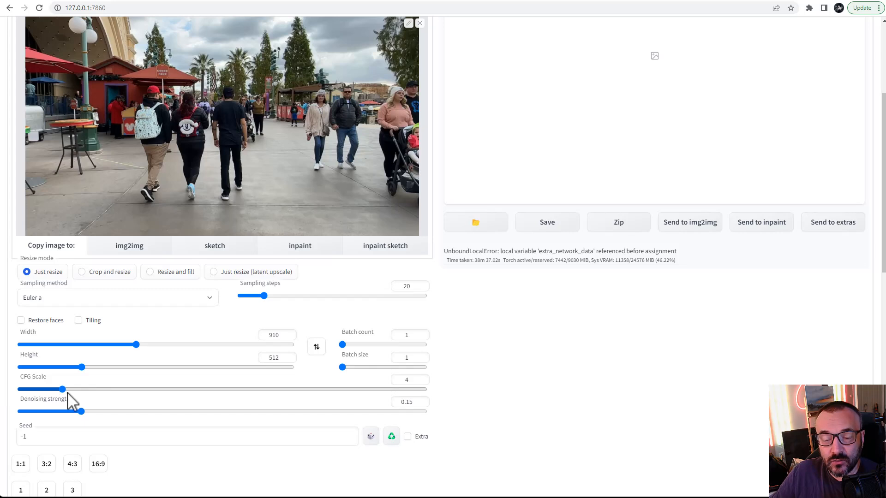
drag(63, 390, 105, 389)
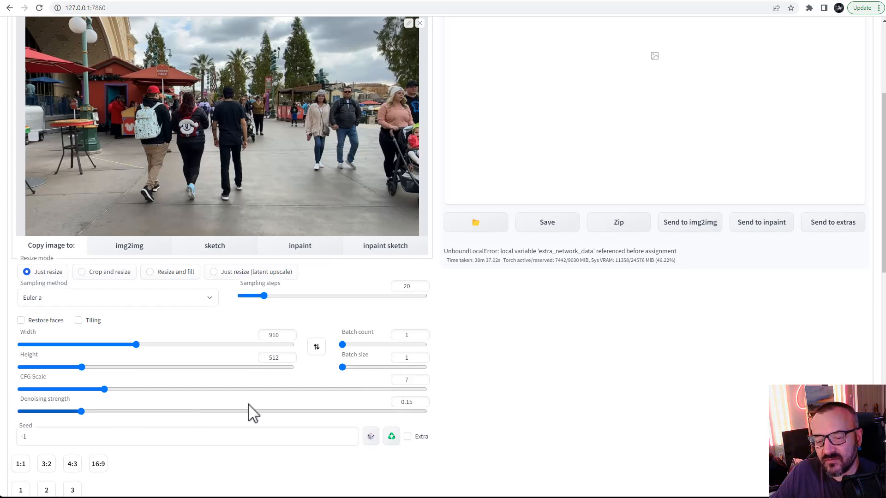
drag(85, 413, 216, 410)
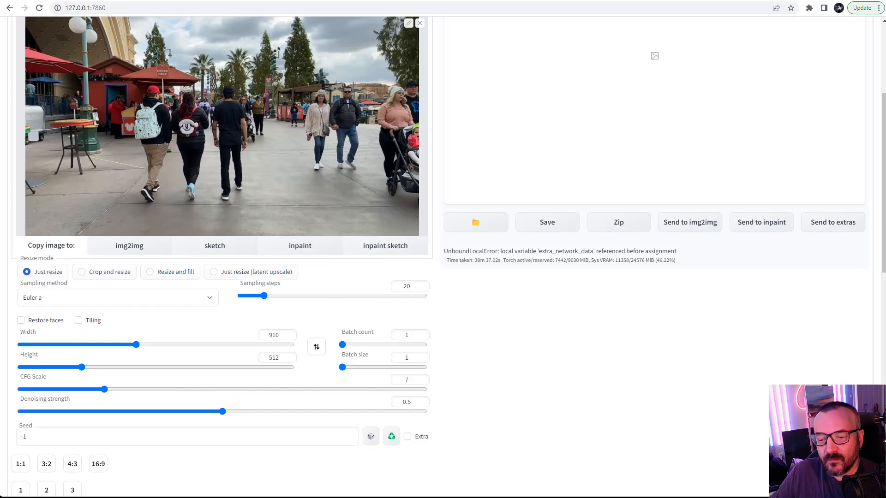
Step: Toggle the Enable option of ControlNet Control Model 0
scroll(483, 231, up, 3)
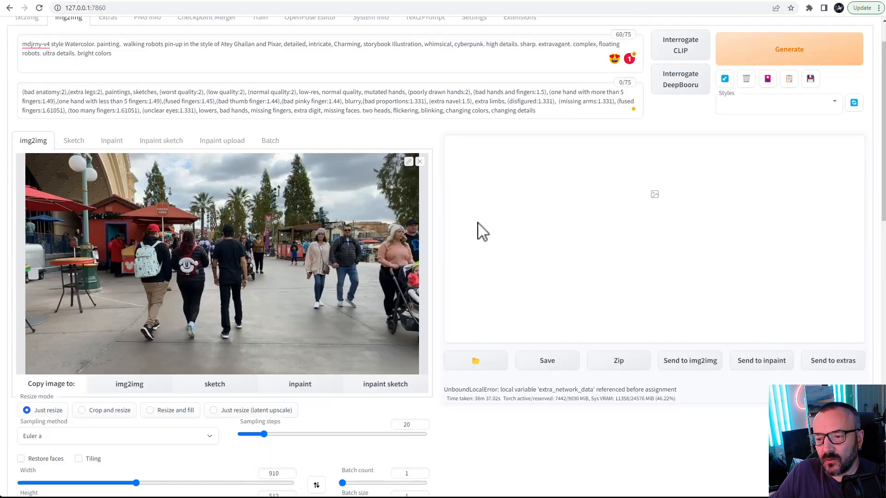
scroll(358, 249, down, 3)
scroll(357, 249, down, 10)
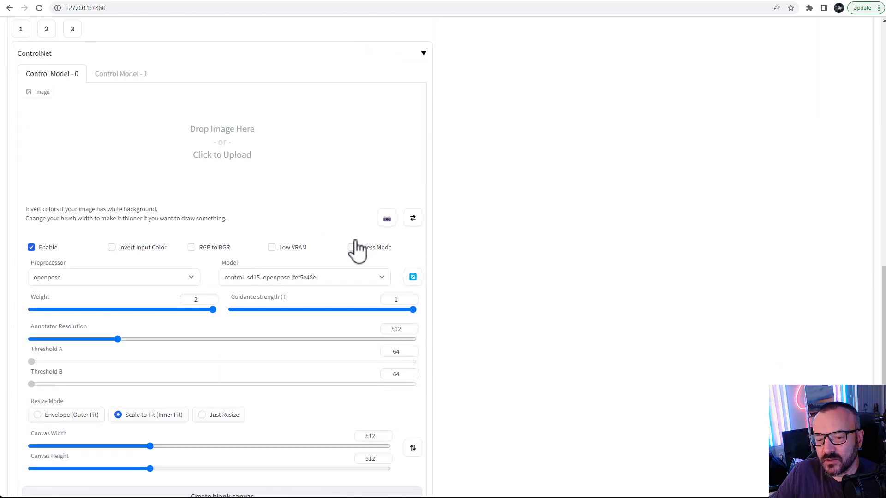
click(117, 74)
click(38, 76)
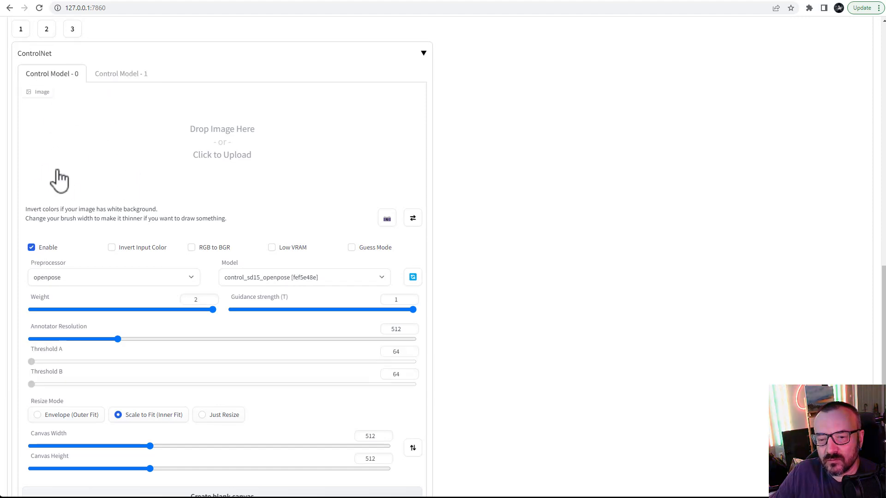
click(31, 248)
Step: Generate an img2img result from the first video frame
scroll(533, 261, up, 10)
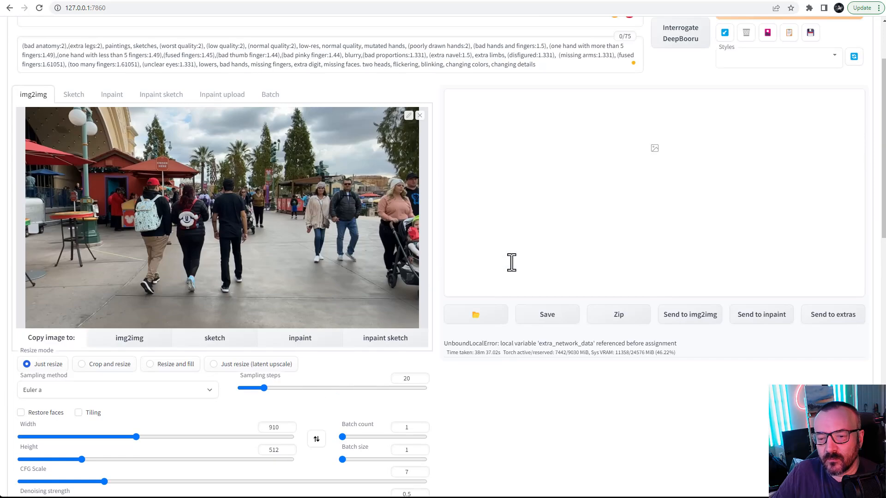
scroll(576, 80, up, 1)
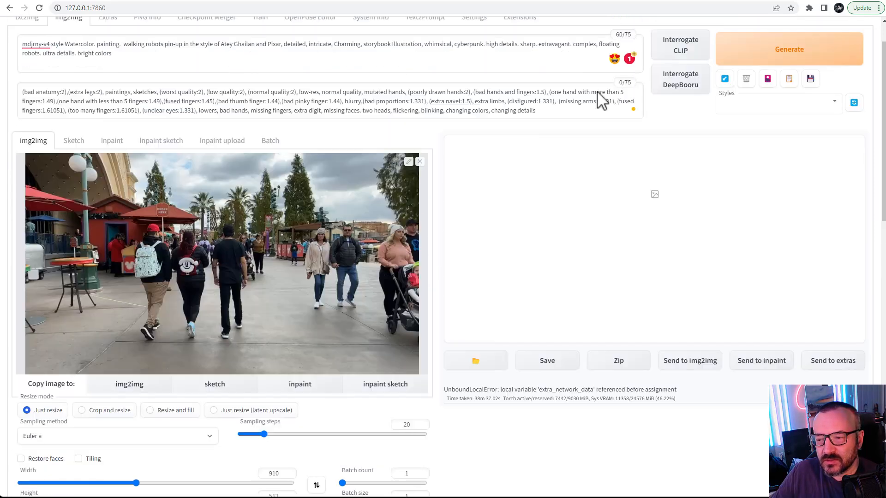
click(815, 53)
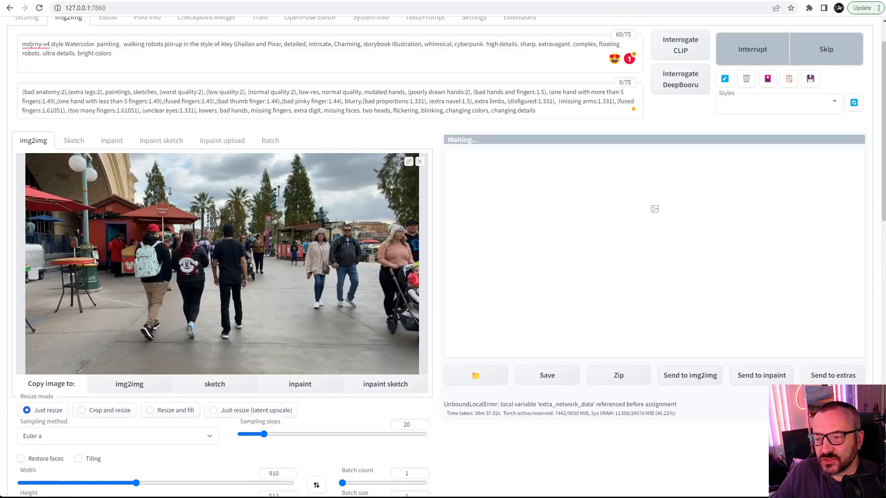
click(504, 198)
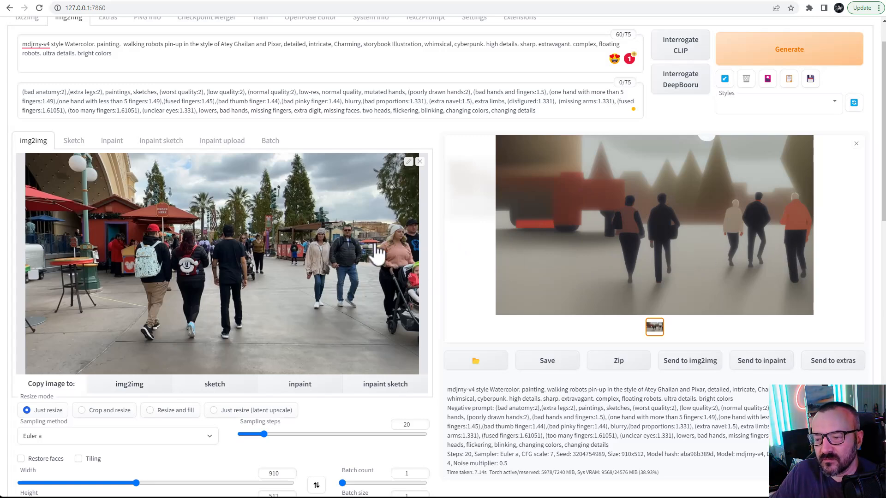
Step: Lower the denoising strength to 0.16 and generate the frame again
scroll(431, 254, down, 3)
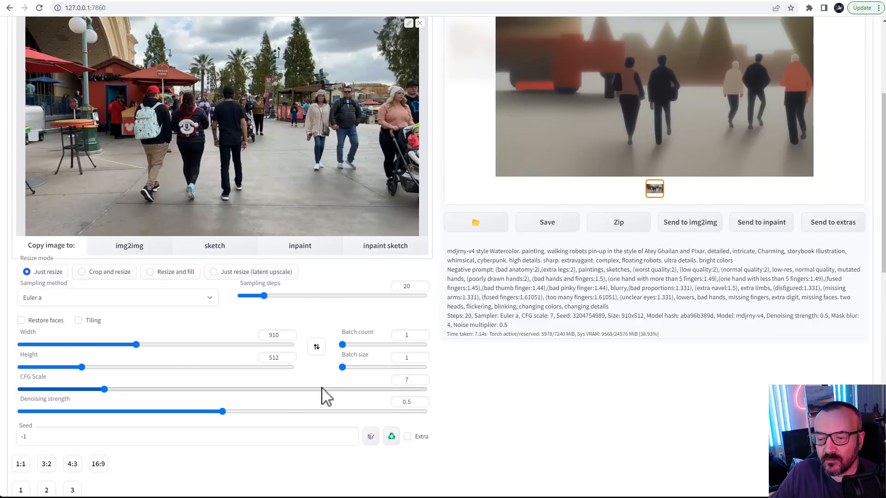
drag(223, 412, 98, 412)
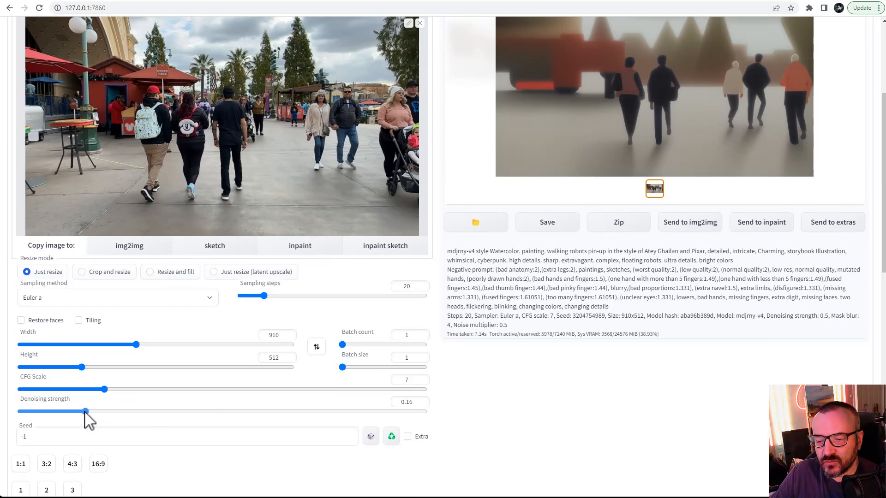
scroll(228, 397, up, 4)
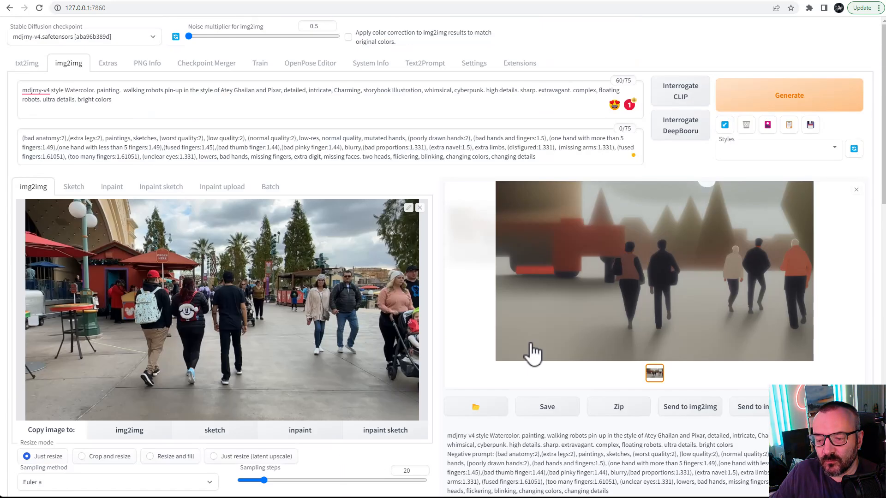
click(792, 94)
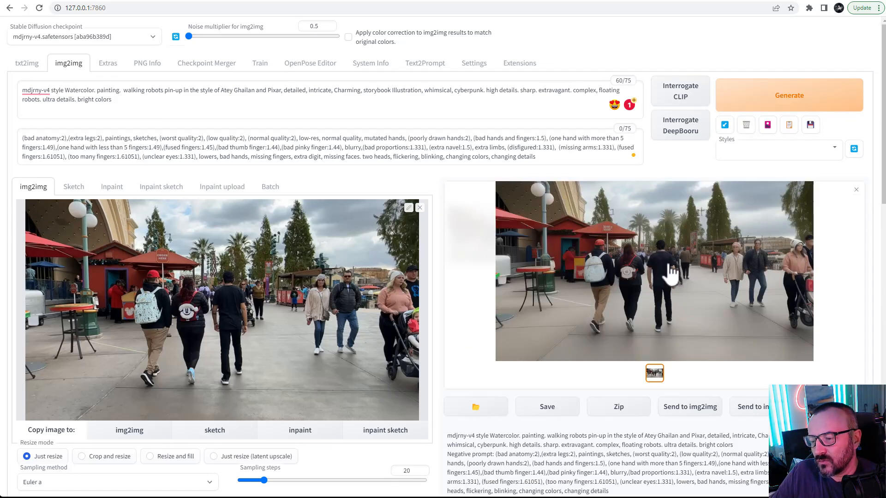
Step: Open the generated image full size to inspect it, then close the viewer
click(652, 263)
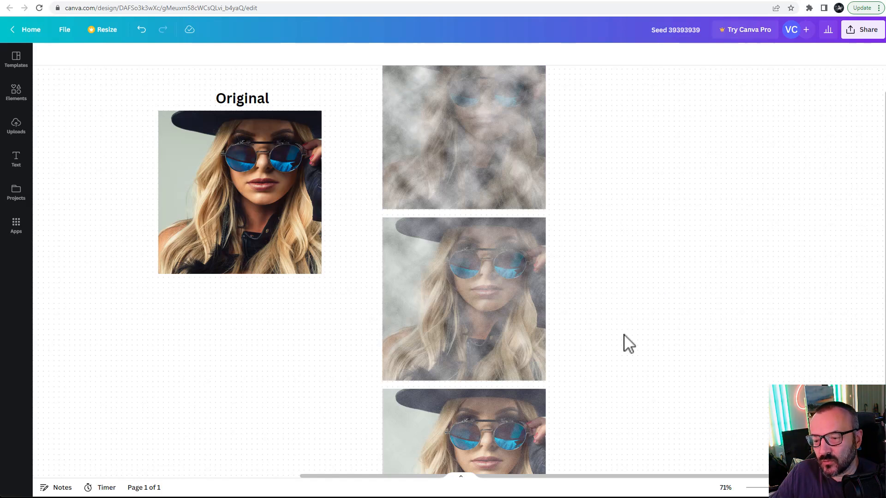
scroll(625, 295, down, 5)
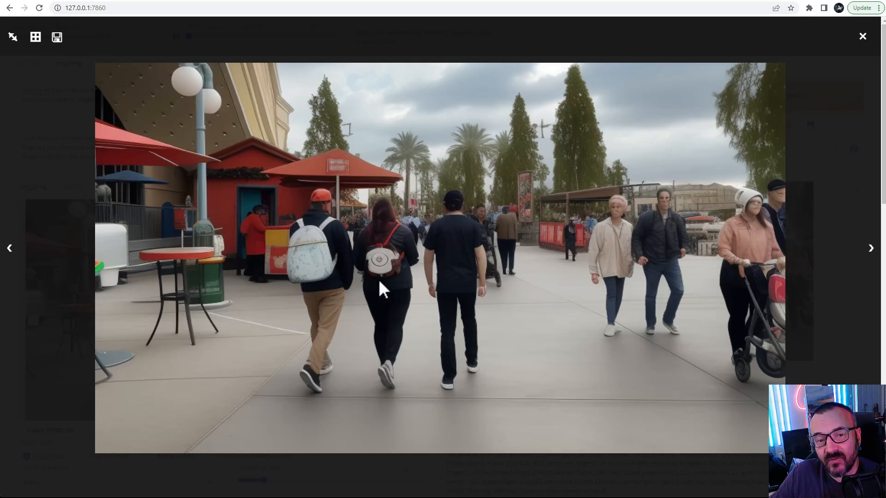
click(861, 39)
scroll(470, 256, down, 1)
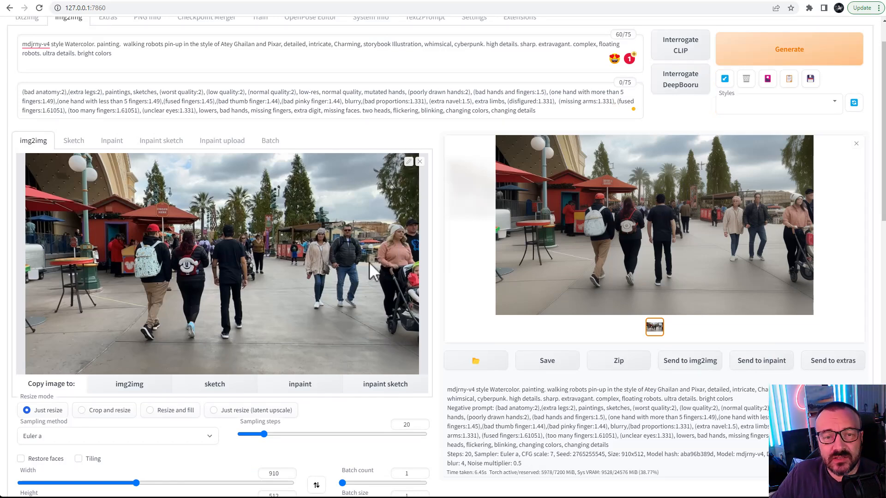
Step: Raise the denoising strength to 0.4 and generate the frame again
scroll(400, 243, down, 2)
drag(81, 457, 205, 457)
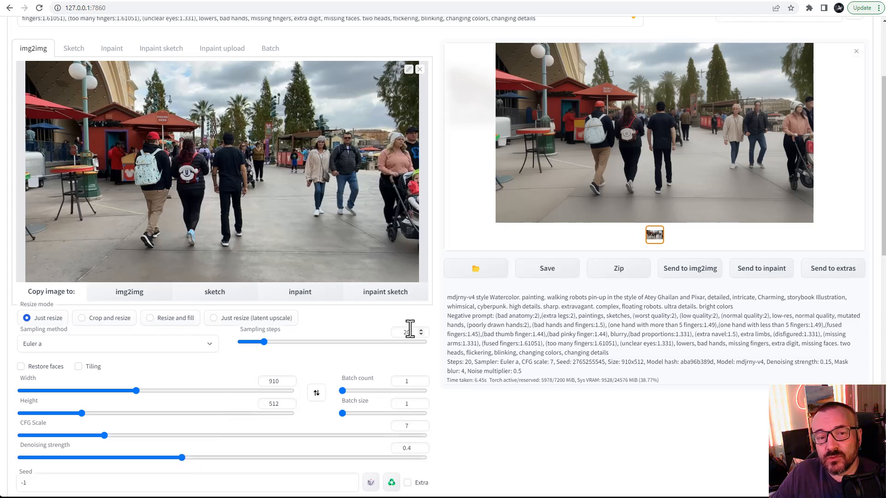
scroll(415, 325, up, 3)
click(775, 104)
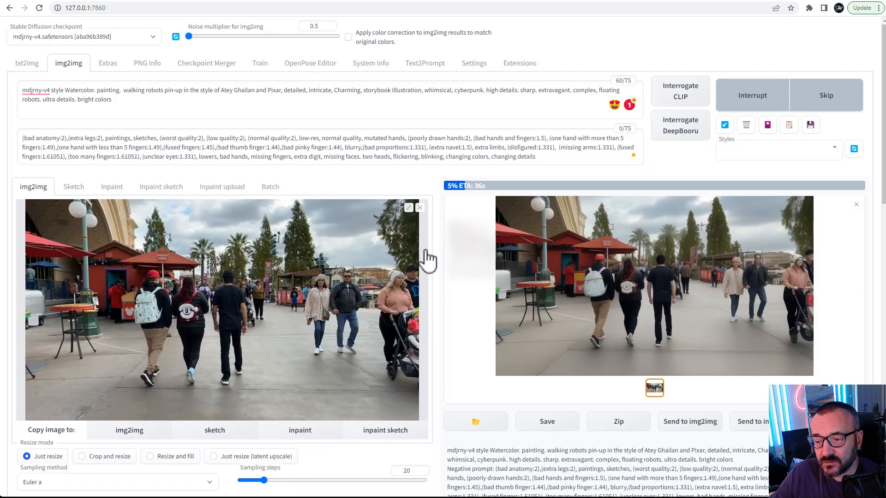
Step: Enable ControlNet Control Model 0 with the openpose preprocessor, control_sd15_openpose model and a weight of 1.75
scroll(428, 260, down, 1)
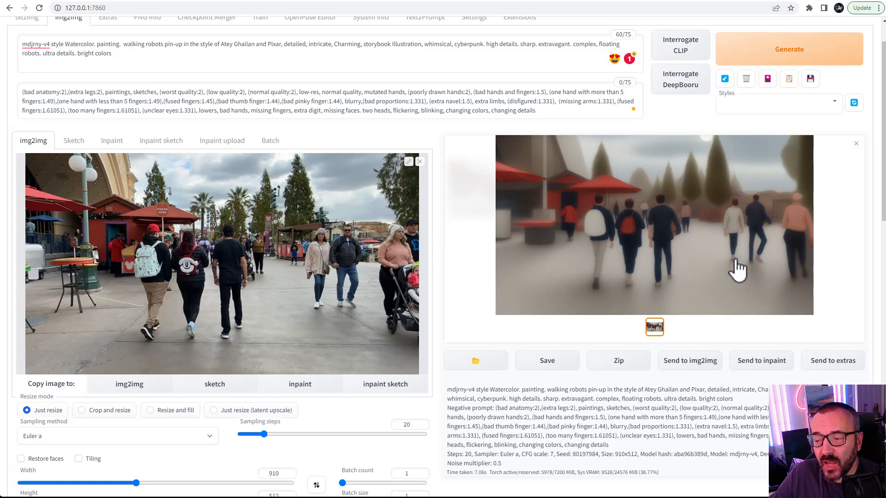
scroll(447, 257, down, 5)
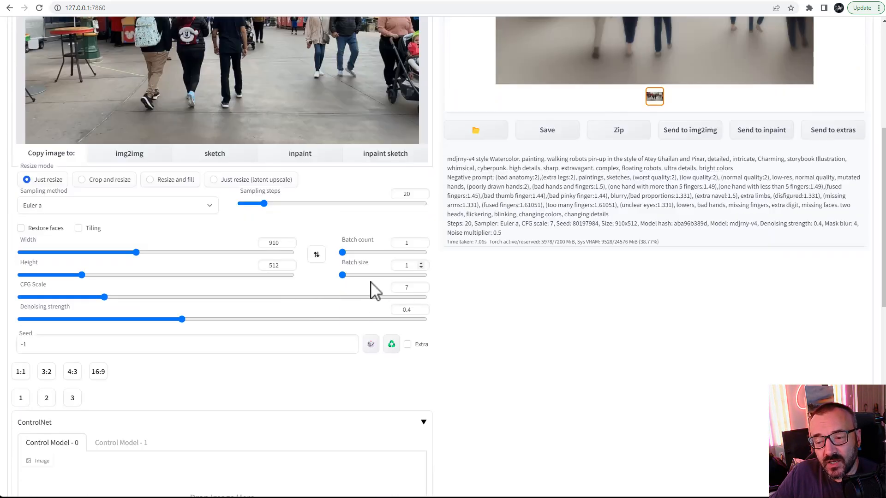
scroll(249, 348, down, 2)
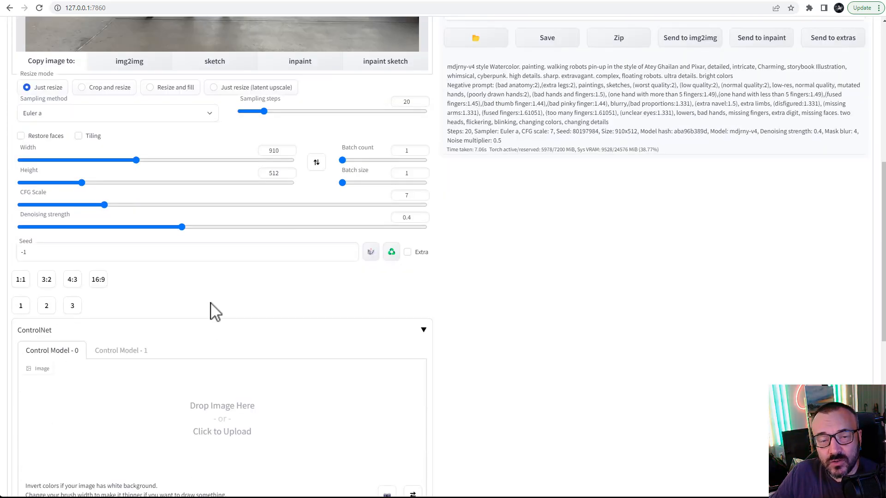
scroll(489, 288, down, 4)
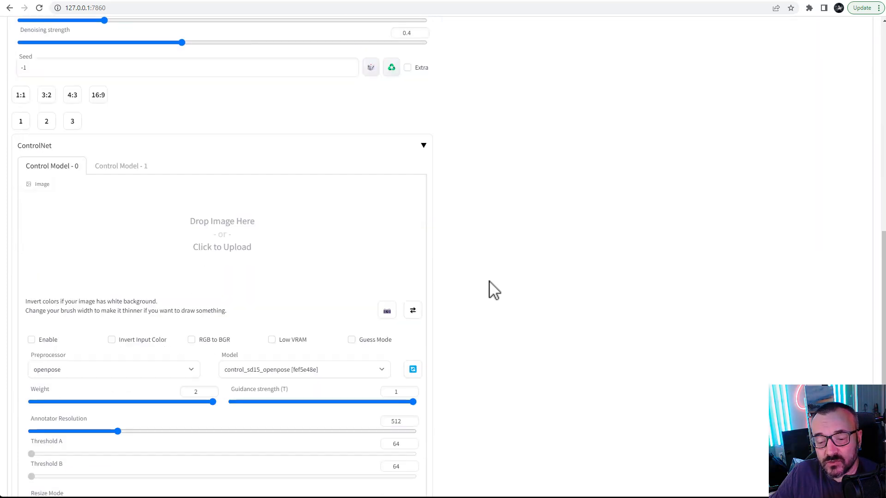
click(32, 340)
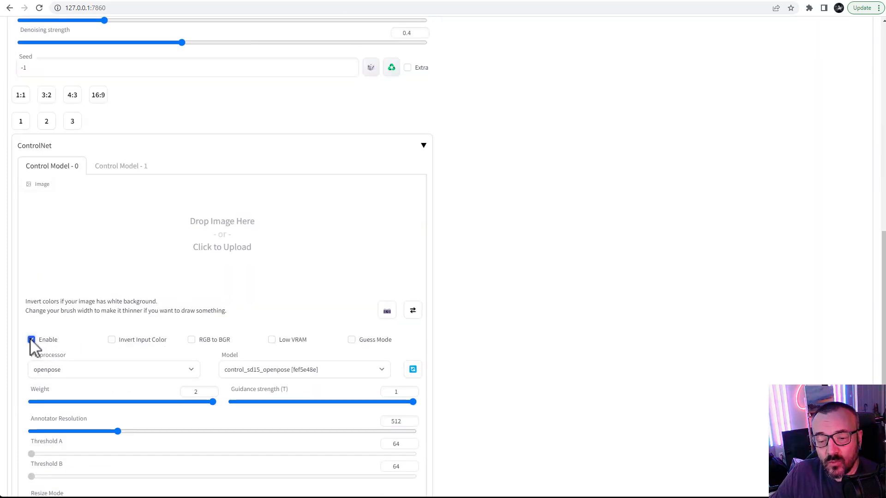
click(186, 370)
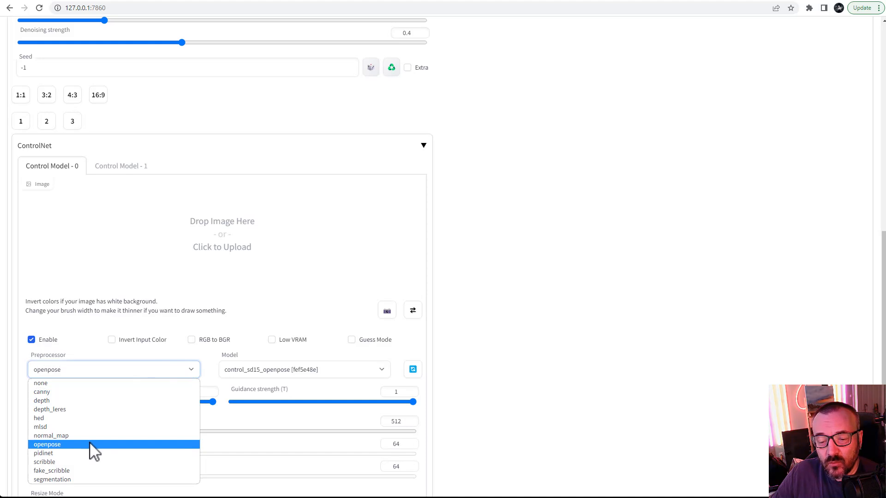
click(107, 443)
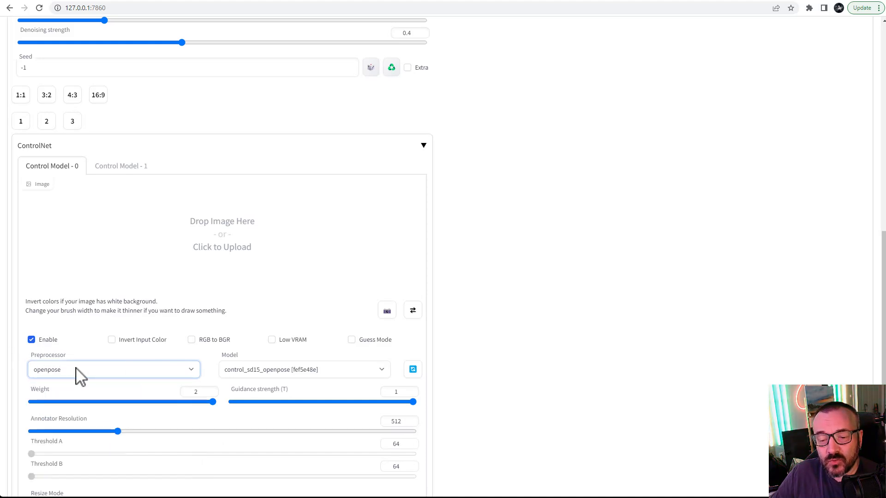
click(304, 370)
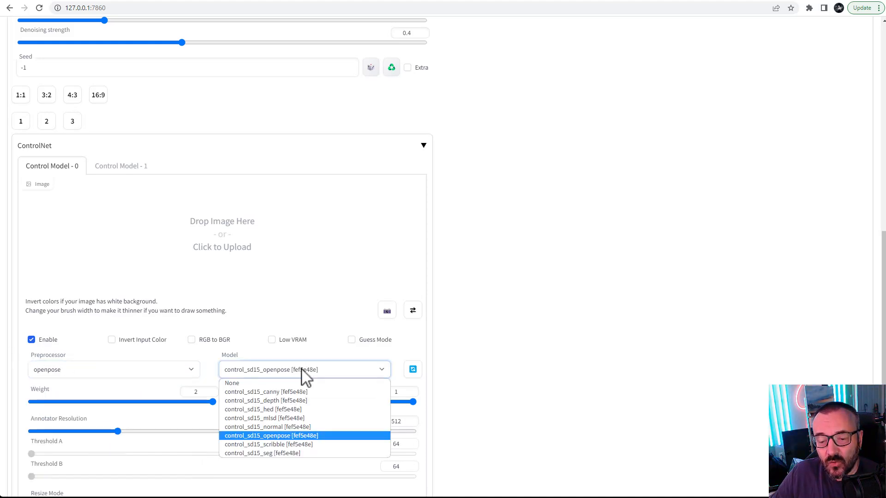
click(280, 435)
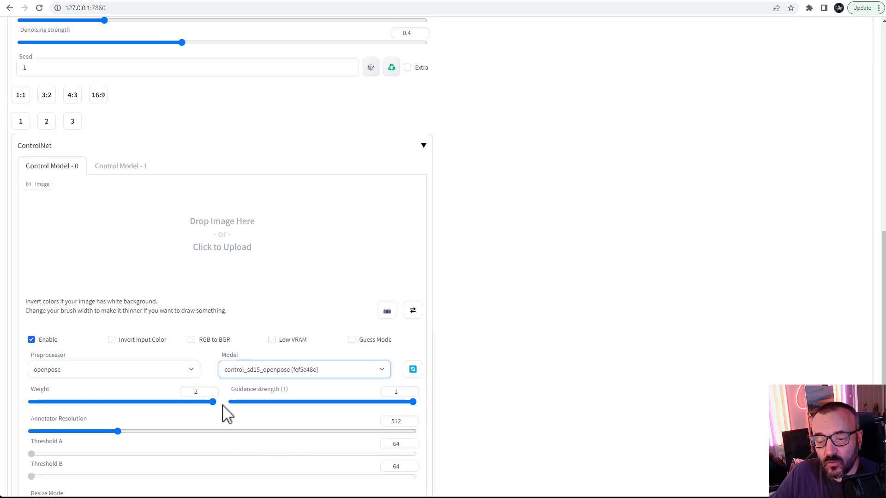
drag(212, 402, 190, 404)
Step: Generate the frame again with the openpose ControlNet enabled
scroll(504, 296, up, 10)
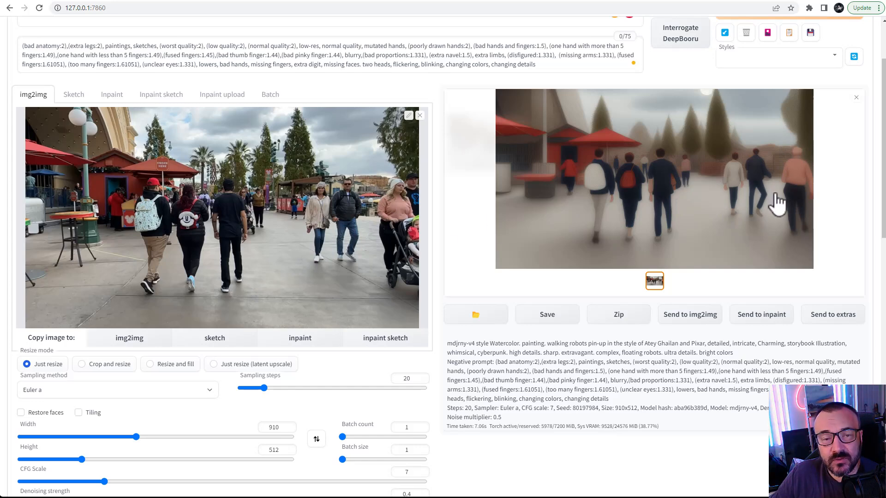
scroll(389, 249, down, 5)
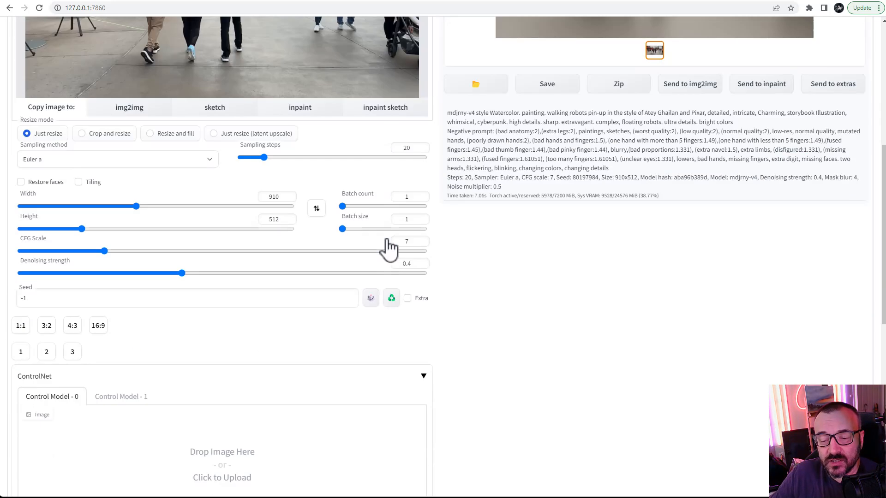
scroll(379, 249, down, 6)
scroll(403, 258, up, 13)
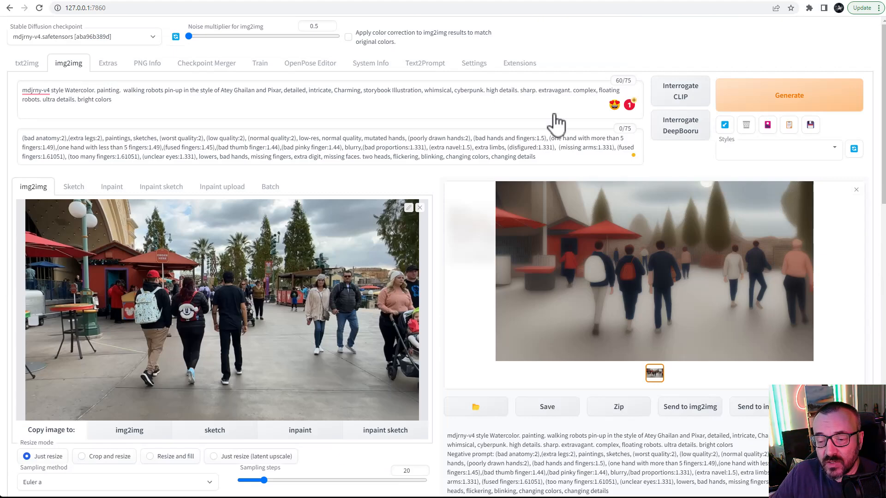
click(792, 102)
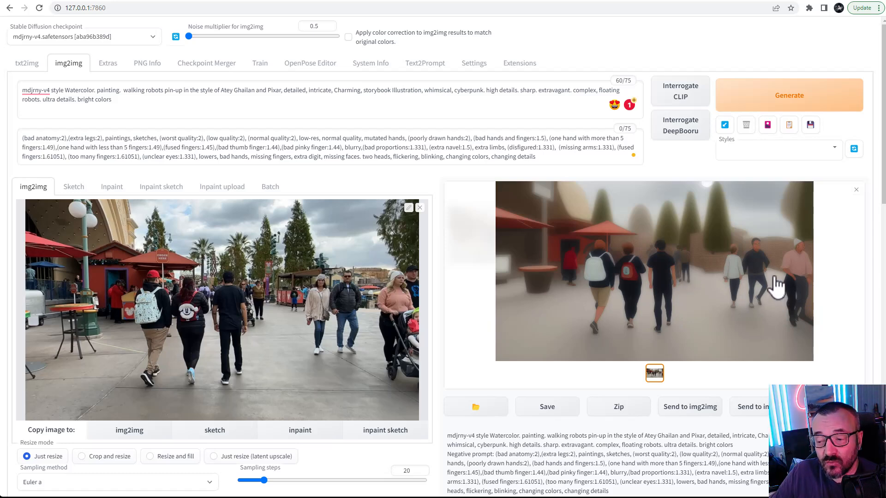
Step: Set ControlNet Control Model 1 to the canny preprocessor and the control_sd15_canny model
scroll(439, 286, down, 1)
scroll(441, 285, up, 1)
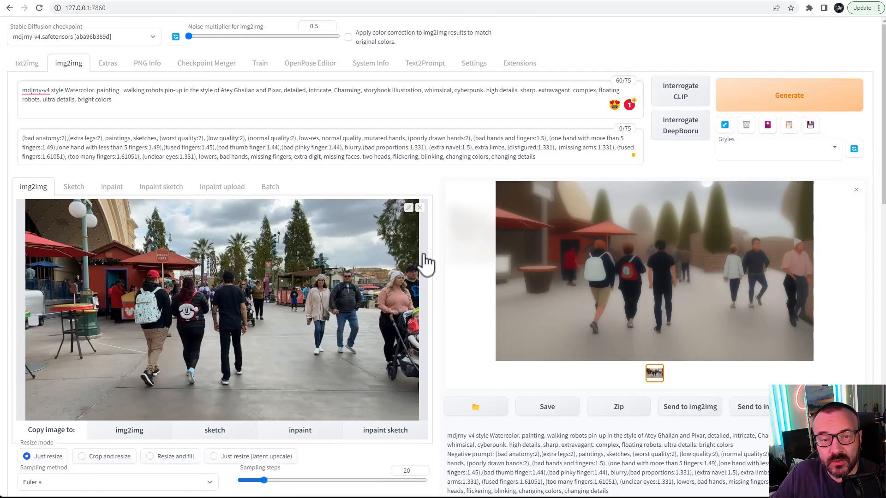
scroll(422, 259, down, 10)
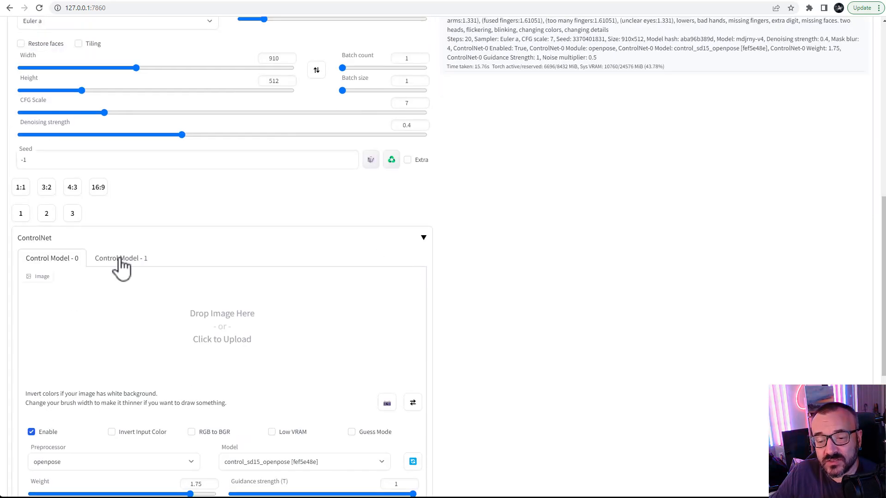
click(117, 264)
scroll(452, 281, up, 8)
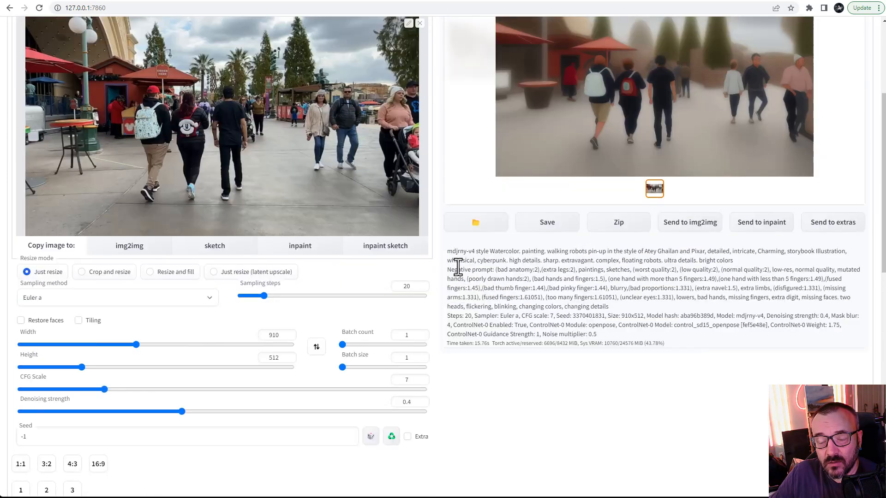
scroll(468, 259, down, 11)
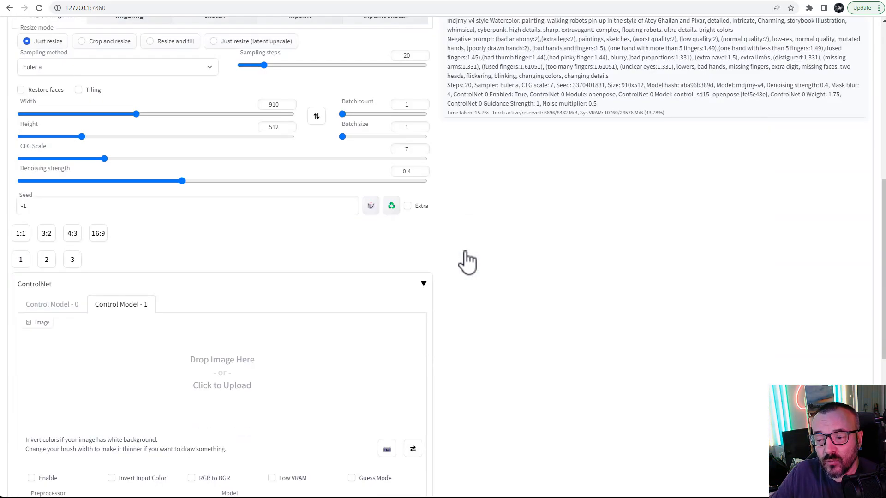
click(126, 324)
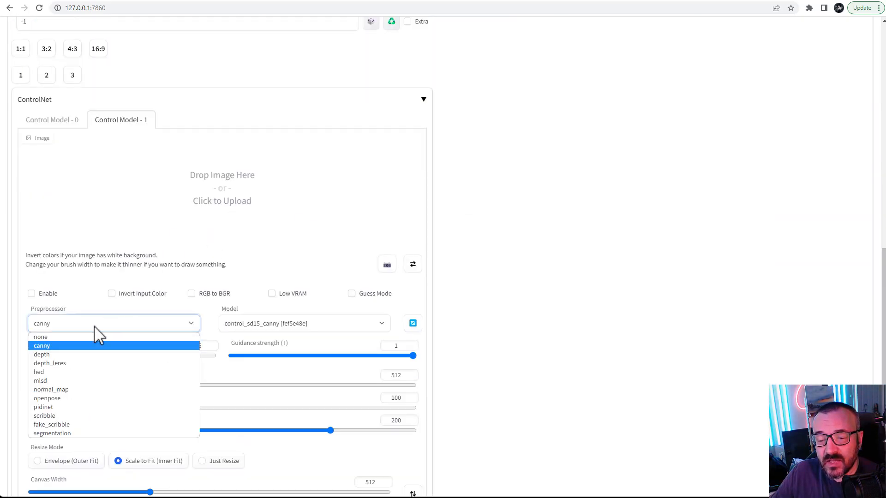
click(75, 347)
click(291, 324)
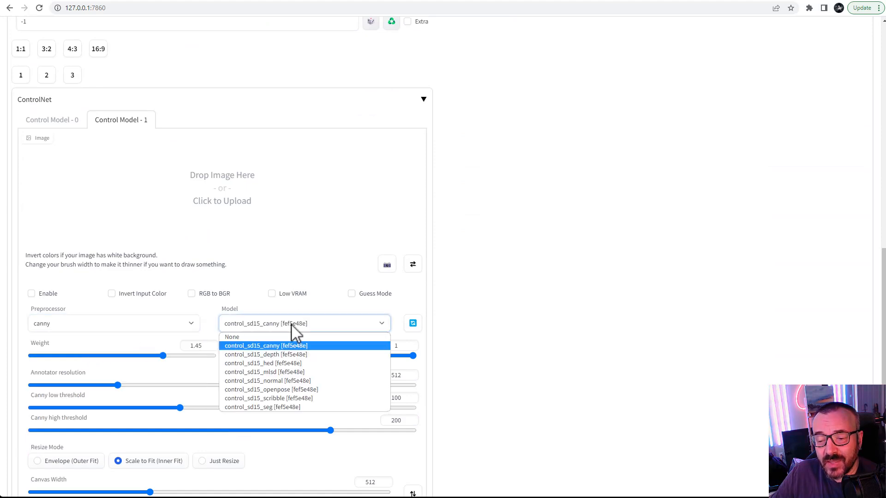
click(270, 346)
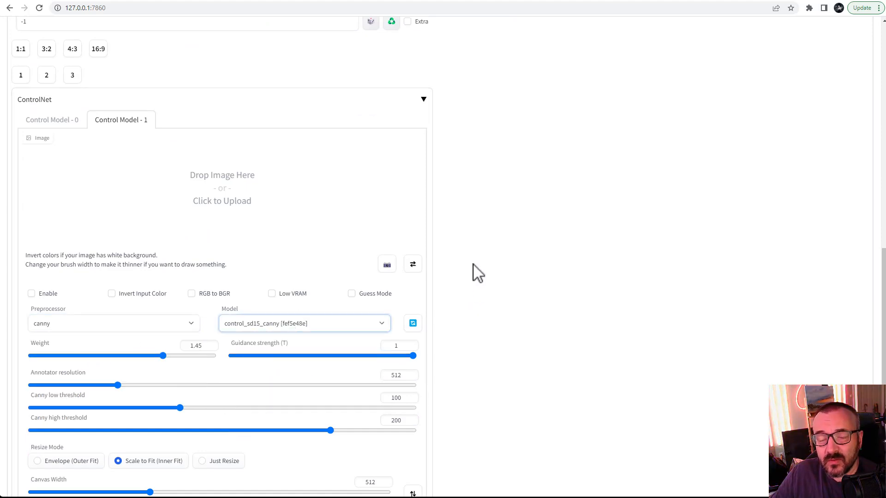
Step: Enable Control Model 1 and lower its weight to 1.3
scroll(442, 263, up, 15)
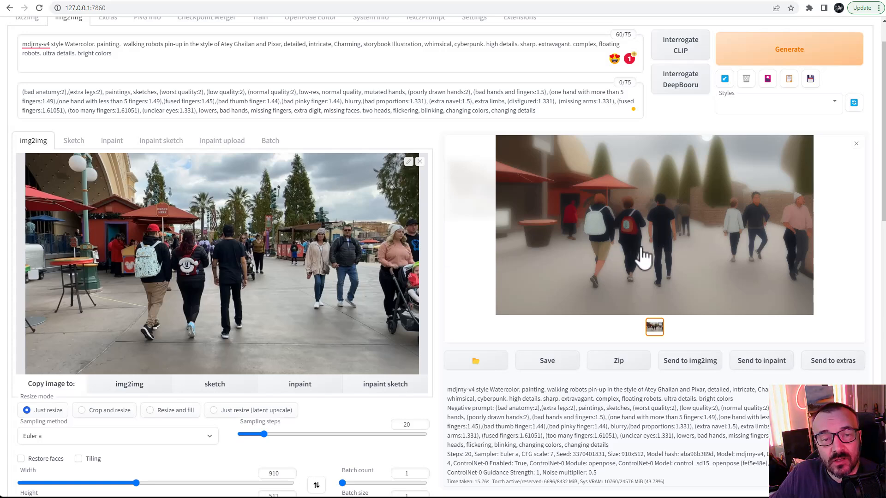
scroll(390, 270, down, 7)
scroll(390, 270, down, 6)
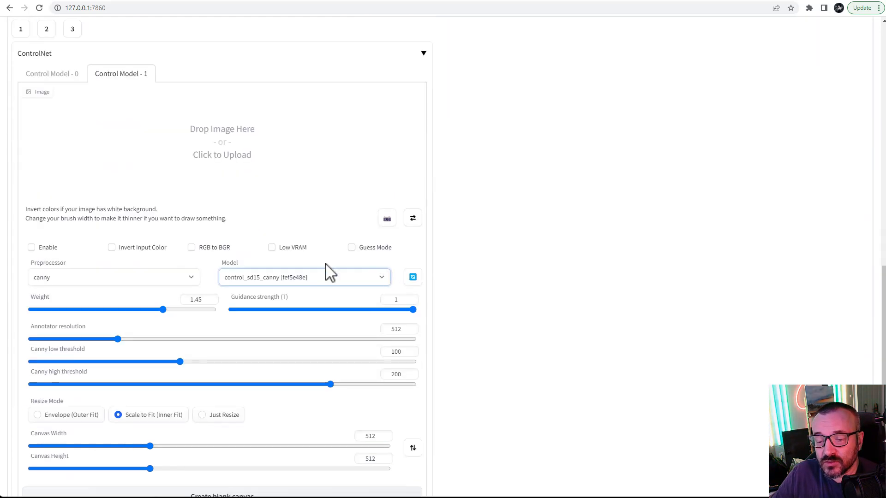
click(41, 249)
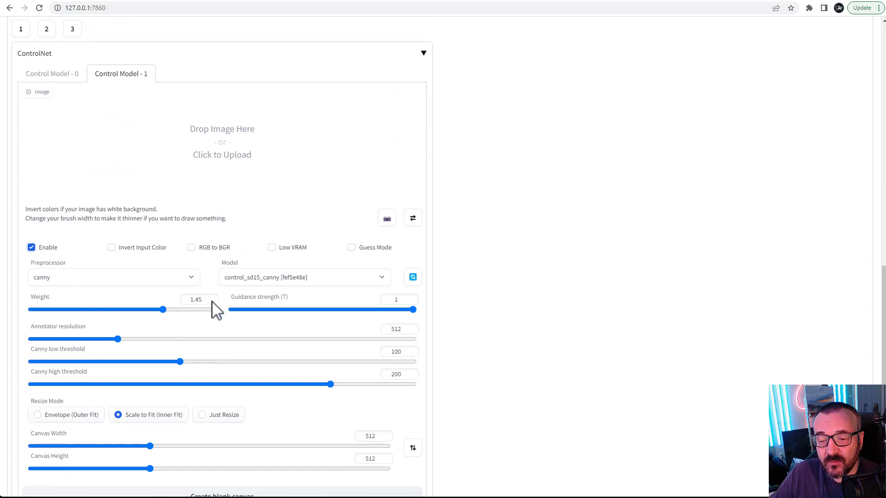
drag(163, 312, 150, 312)
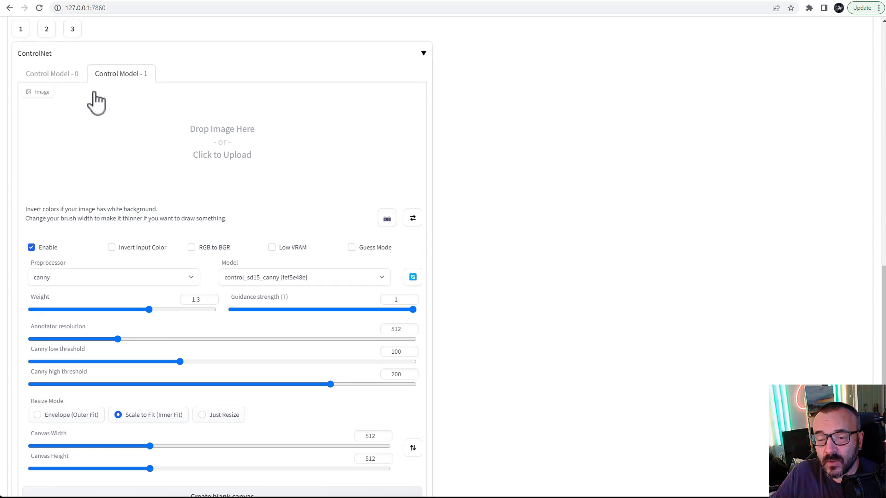
Step: Set Control Model 0's weight to 1.8 and generate the frame with both ControlNets
click(60, 76)
drag(190, 312, 194, 309)
scroll(471, 272, up, 10)
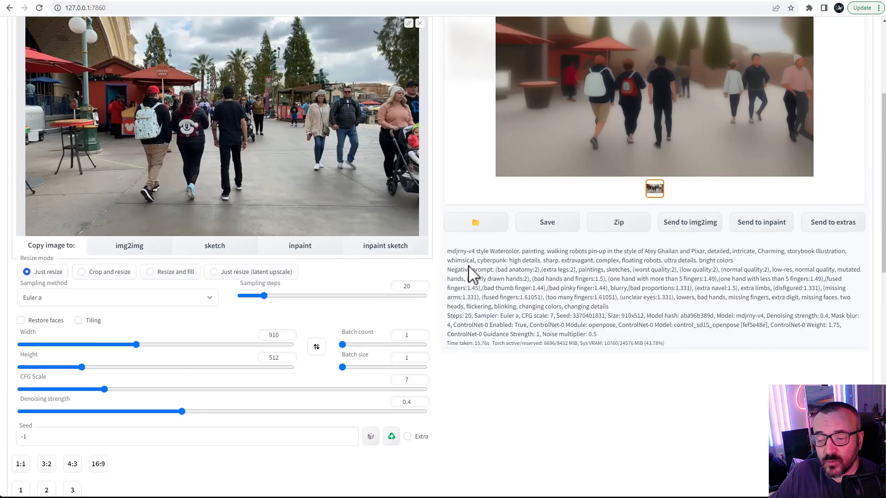
scroll(470, 273, up, 3)
click(805, 57)
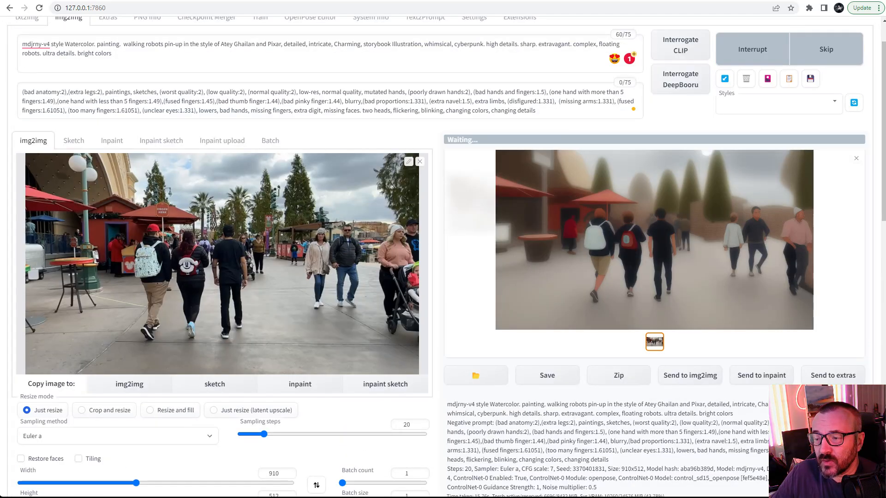
Step: Open the generated image full size to inspect it, then close the viewer
click(650, 240)
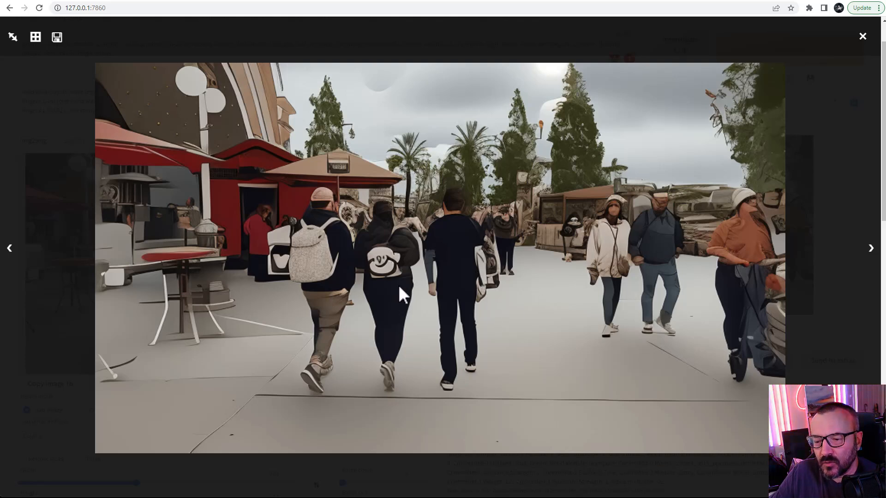
click(862, 37)
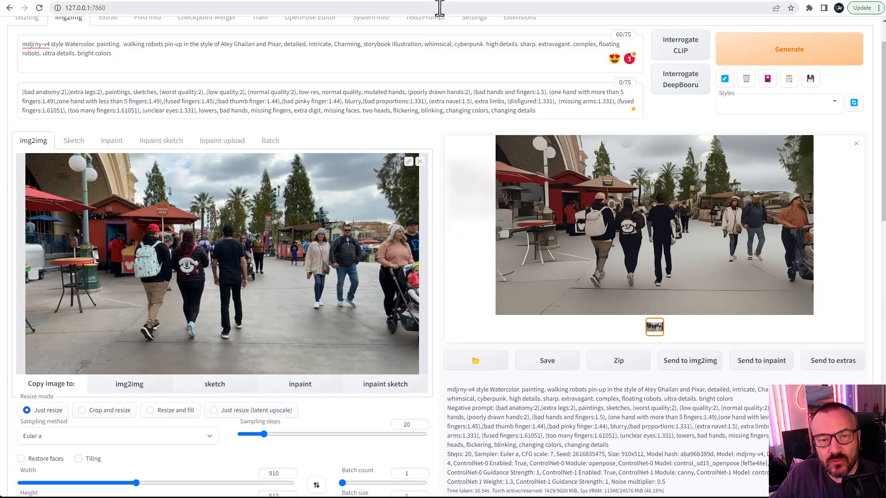
Step: Switch to the Canva seed comparison design to view it, then return to the web UI
click(409, 1)
scroll(267, 170, left, 6)
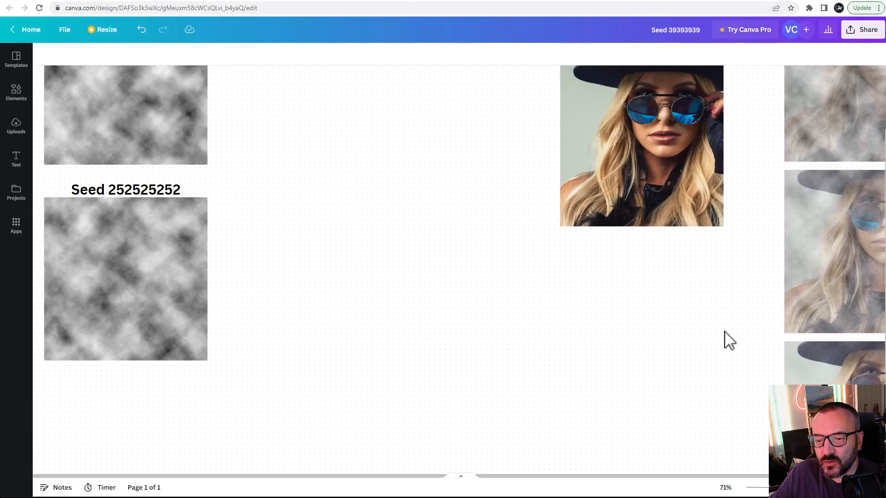
scroll(387, 176, up, 3)
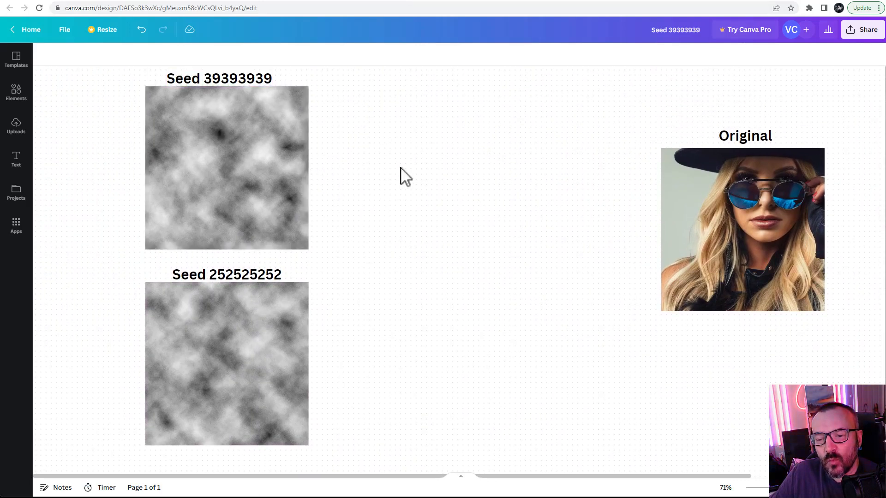
click(354, 0)
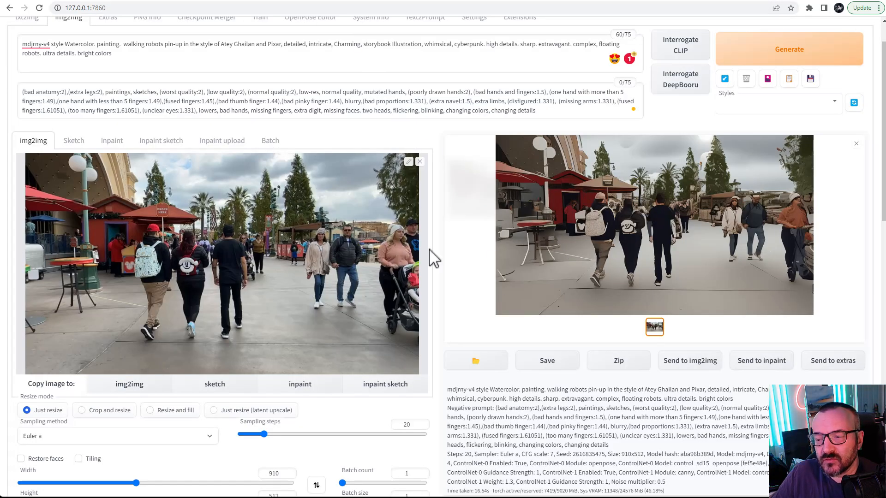
scroll(415, 272, down, 3)
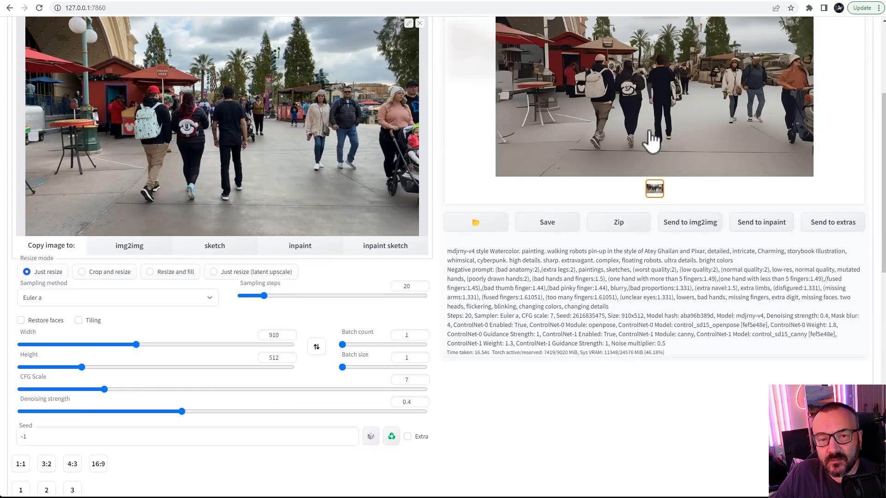
click(391, 437)
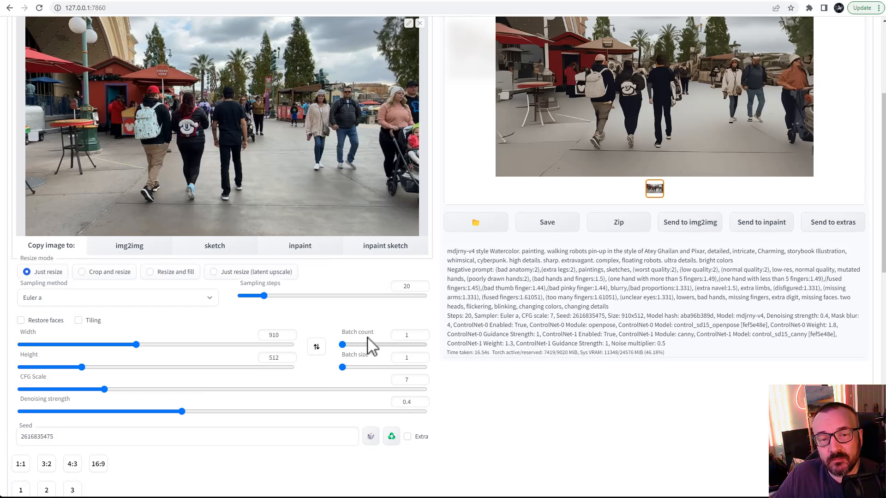
Step: Generate the frame again with the reused seed
scroll(447, 315, up, 3)
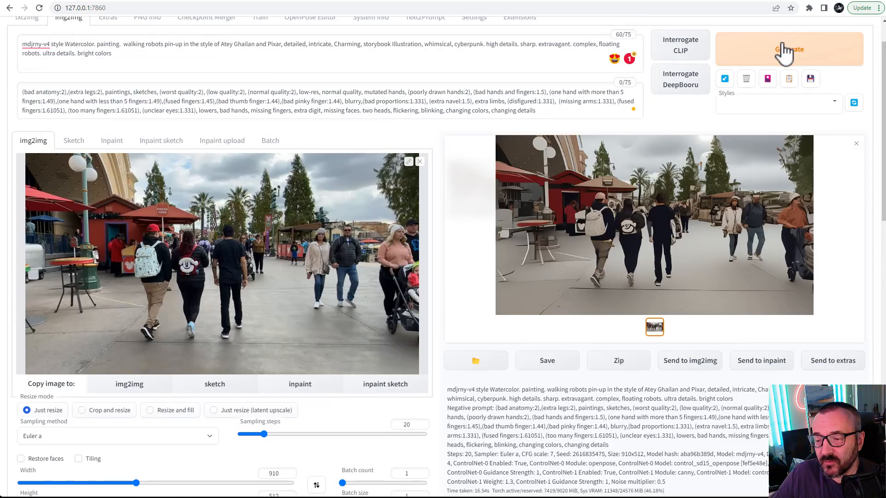
click(782, 53)
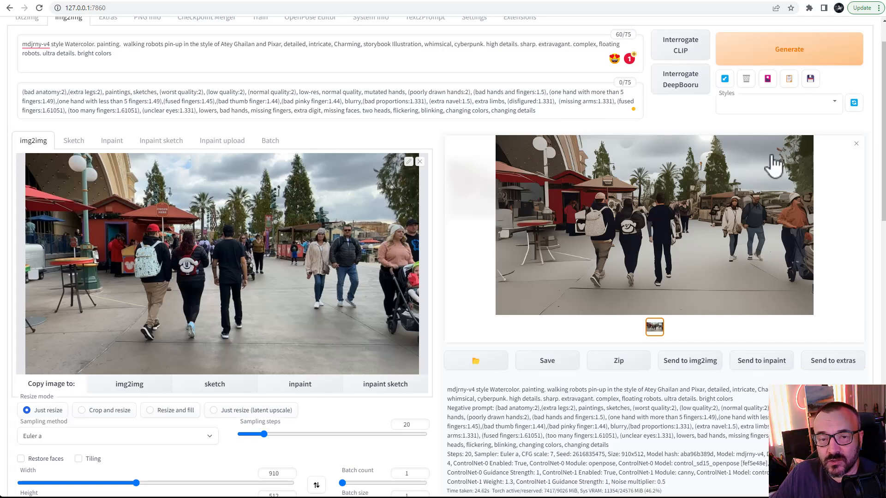
Step: Open the new render full size in the photo viewer and flip between it and the previous render to compare, then close both viewers
click(638, 204)
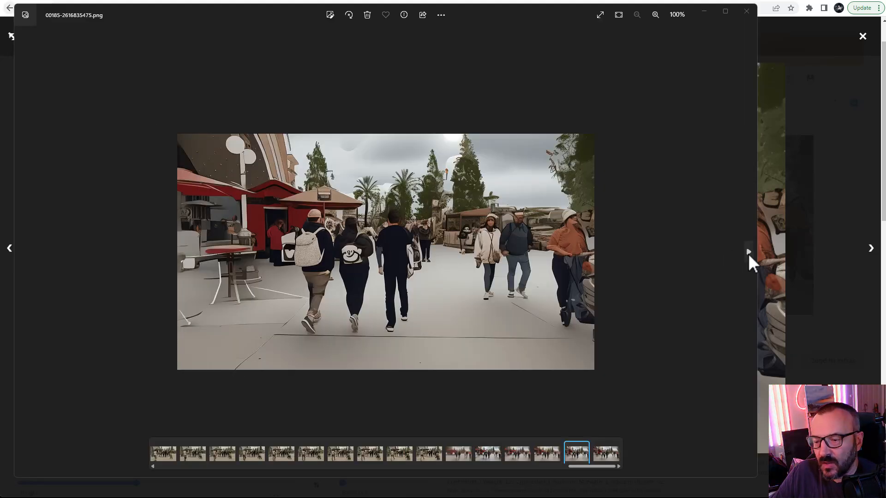
click(749, 253)
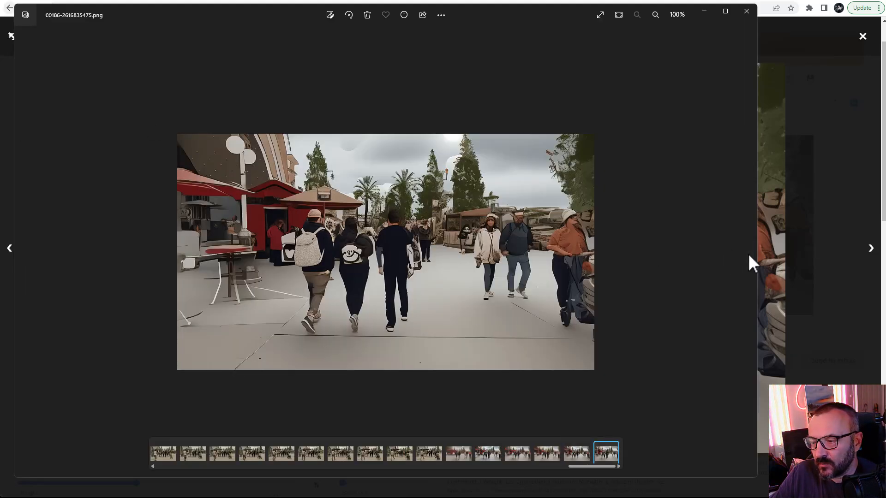
click(21, 252)
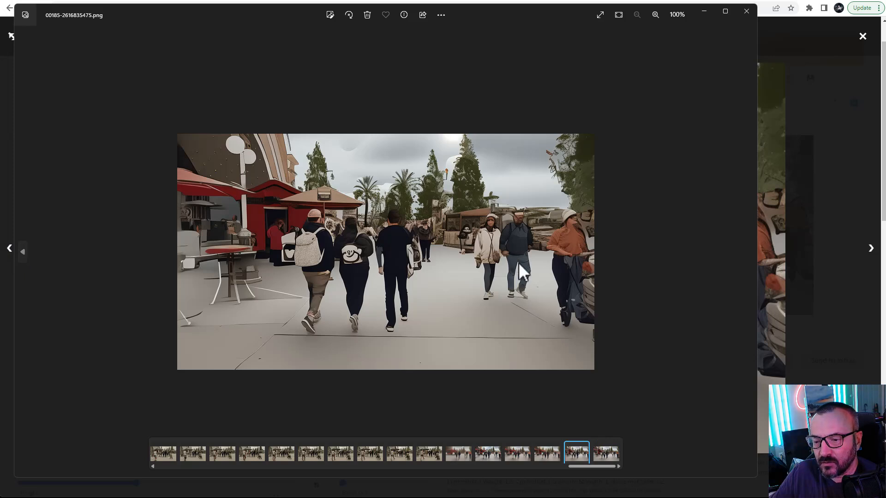
click(748, 253)
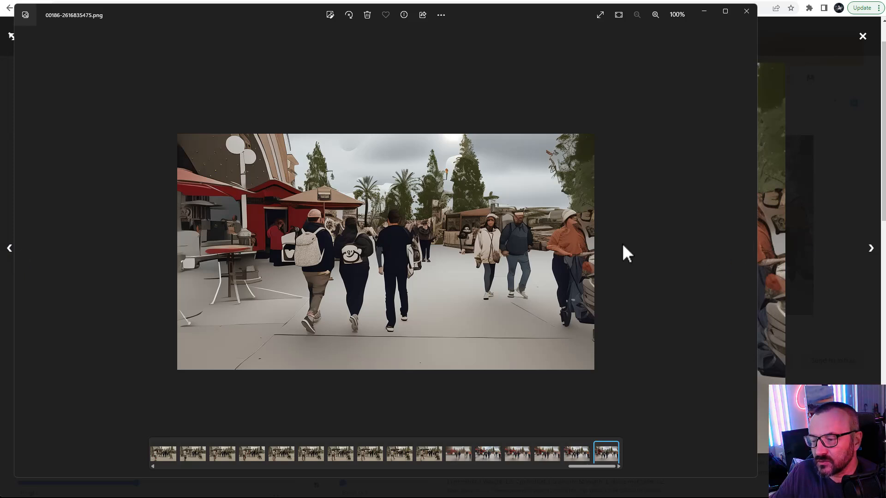
key(Left)
key(Right)
key(Left)
key(Right)
key(Left)
key(Right)
key(Left)
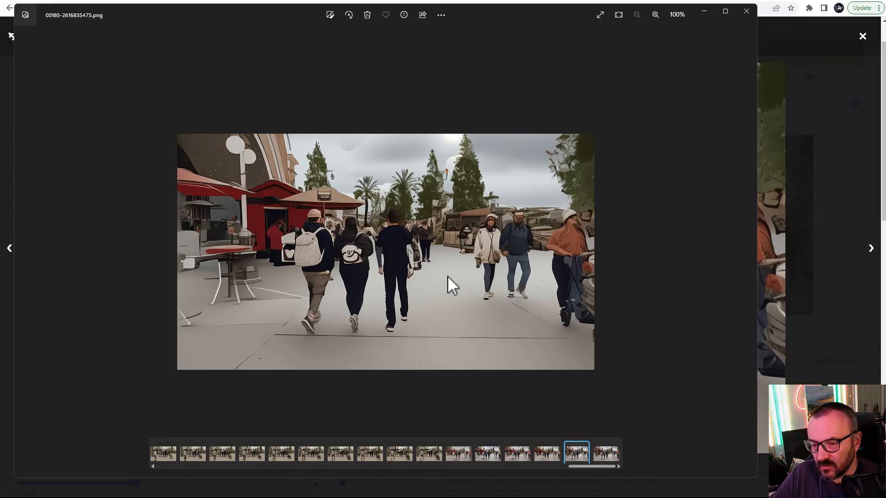
key(Left)
key(Right)
key(Right)
key(Left)
key(Right)
key(Left)
key(Right)
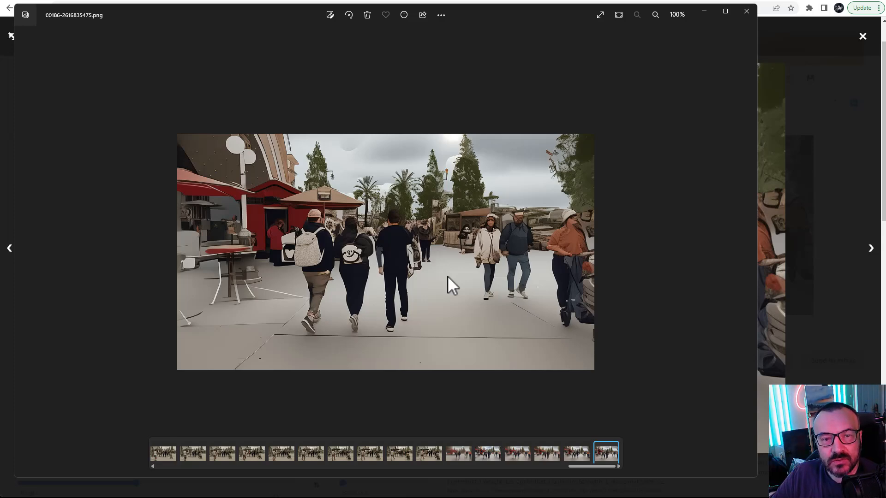
click(747, 11)
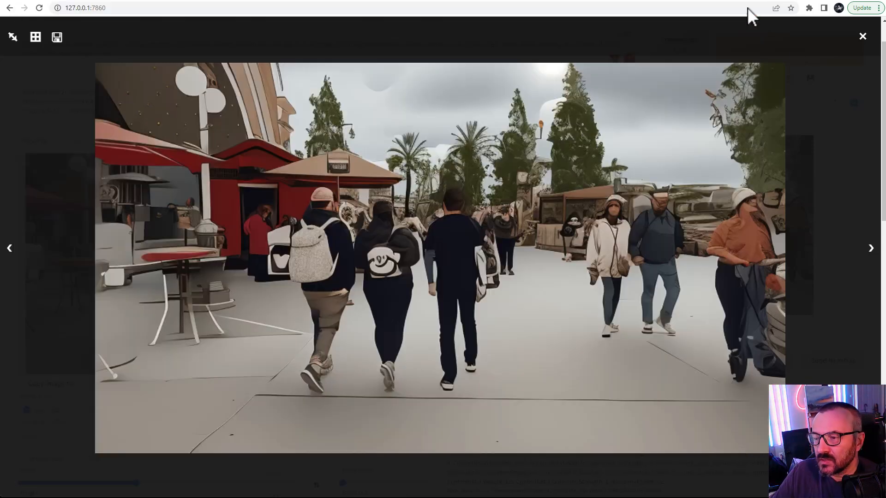
click(863, 37)
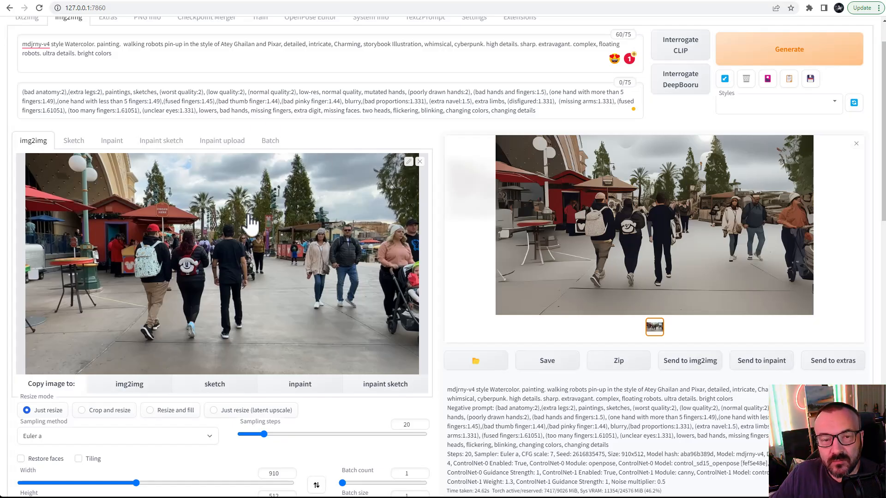
Step: Switch img2img to Batch processing and set the input directory to D:\video-frames, reviewing the ControlNet settings below
click(272, 147)
click(140, 202)
text(D:\video-frames)
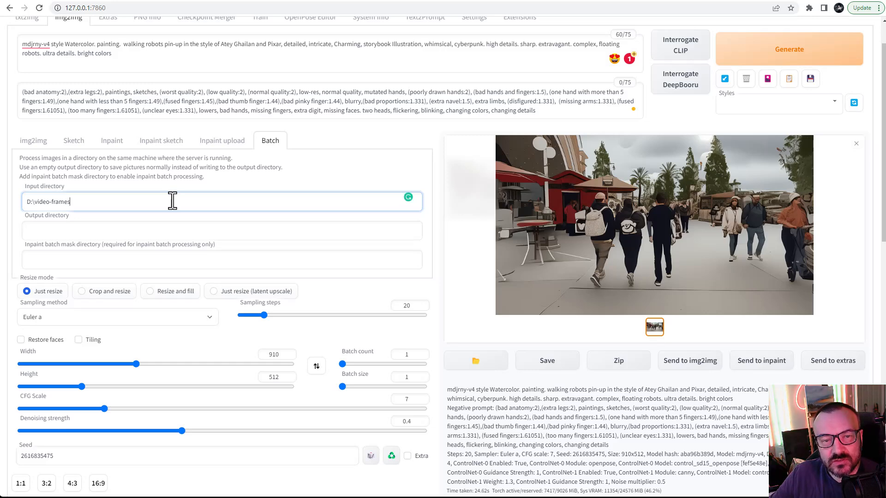
scroll(326, 252, down, 4)
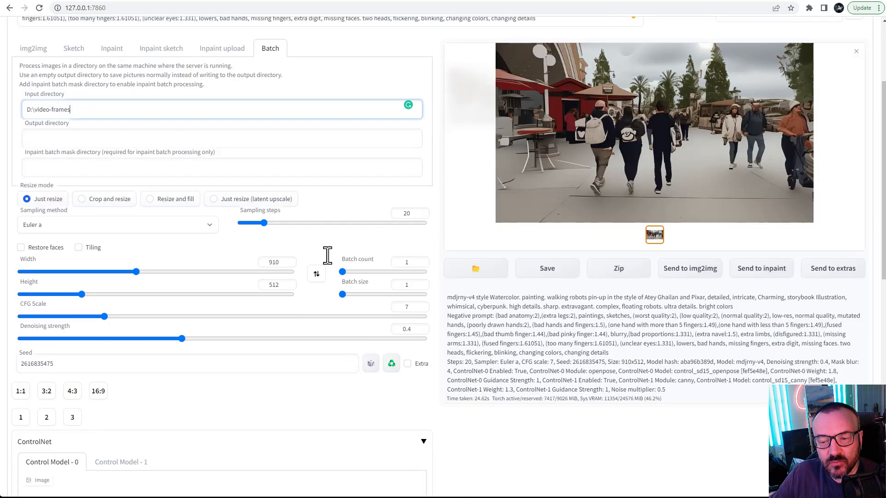
scroll(323, 253, down, 4)
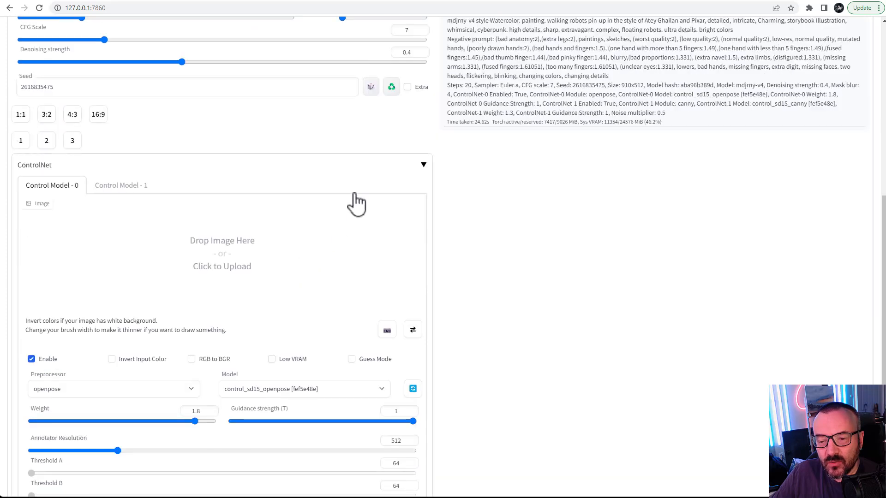
scroll(481, 275, down, 3)
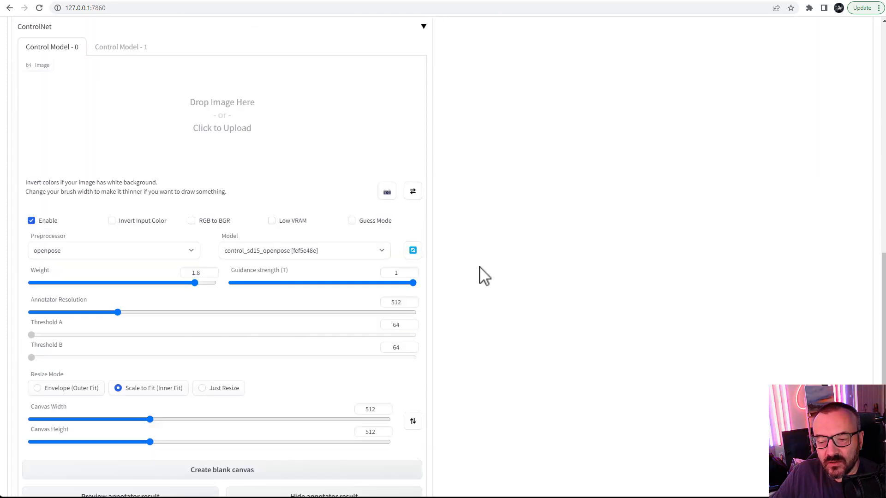
scroll(458, 278, down, 2)
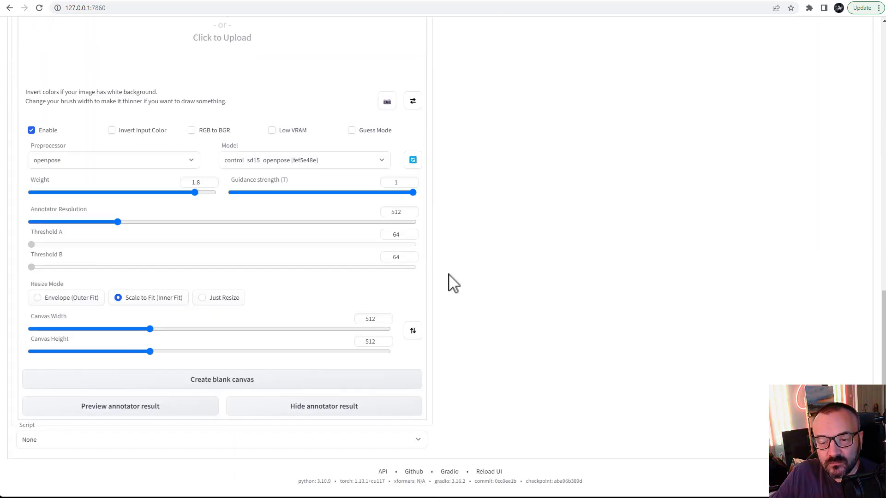
scroll(451, 282, up, 2)
scroll(448, 275, up, 12)
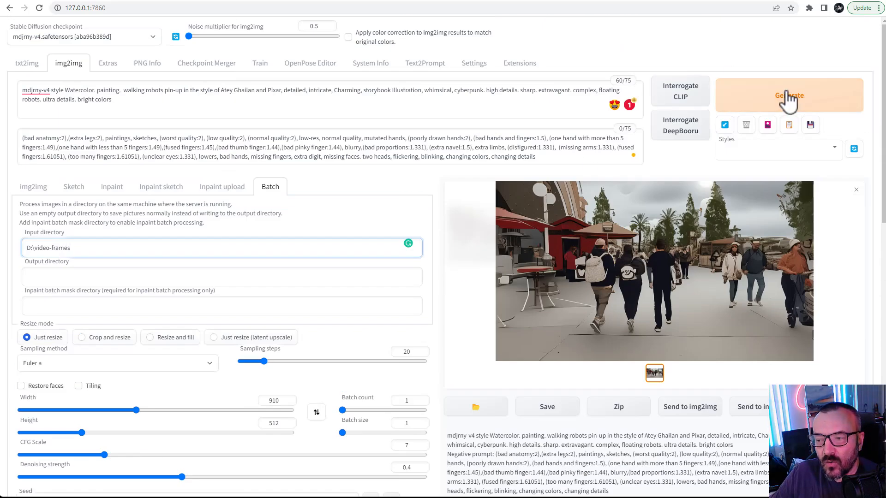
Step: Step through the earlier sequence of rendered frames in the photo viewer to check their consistency
key(alt+Tab)
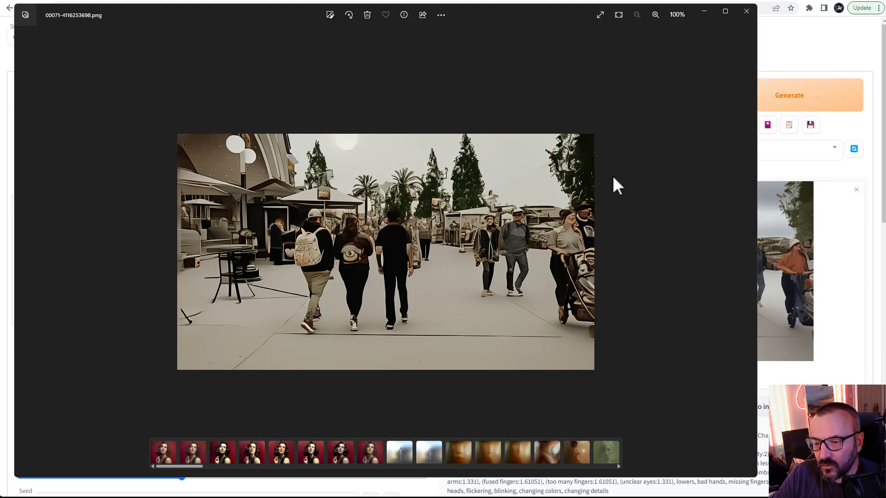
key(Right)
key(Right)
key(Right)
key(Right)
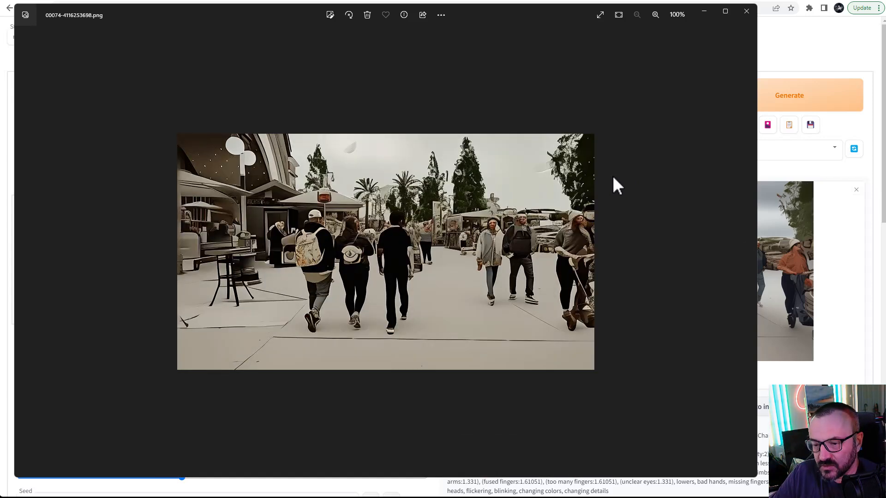
key(Right)
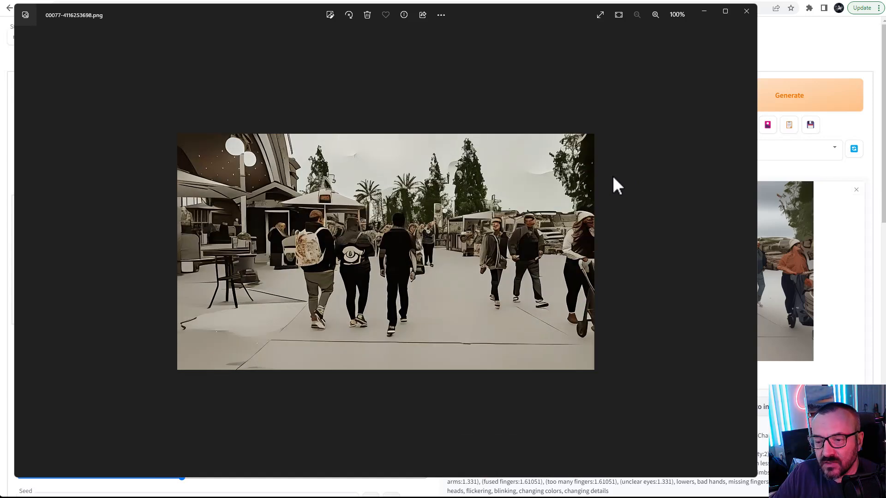
key(Right)
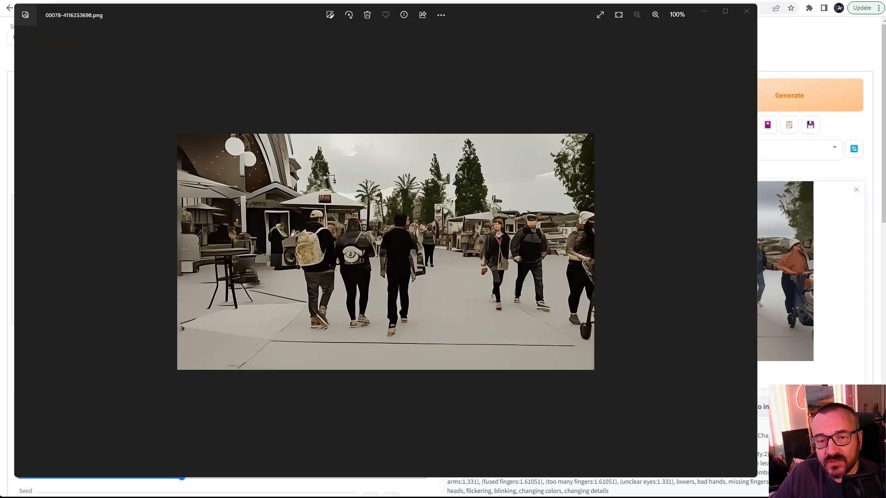
key(Right)
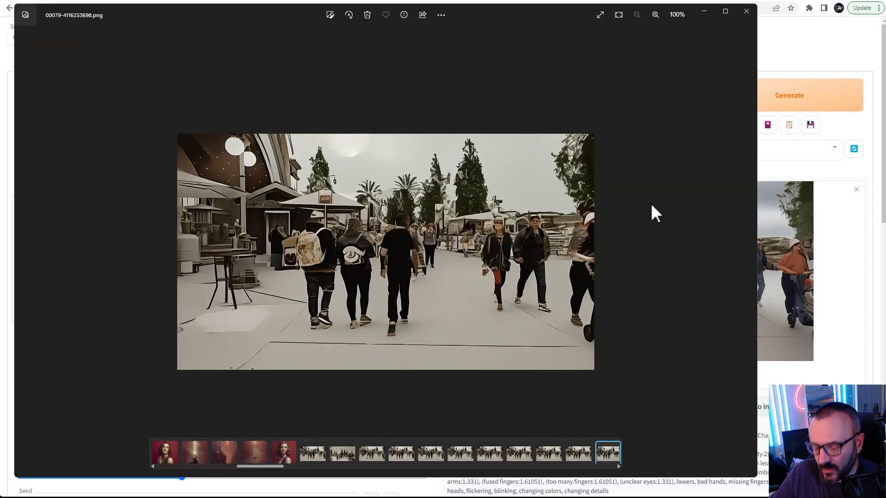
key(Right)
key(Right)
key(Right)
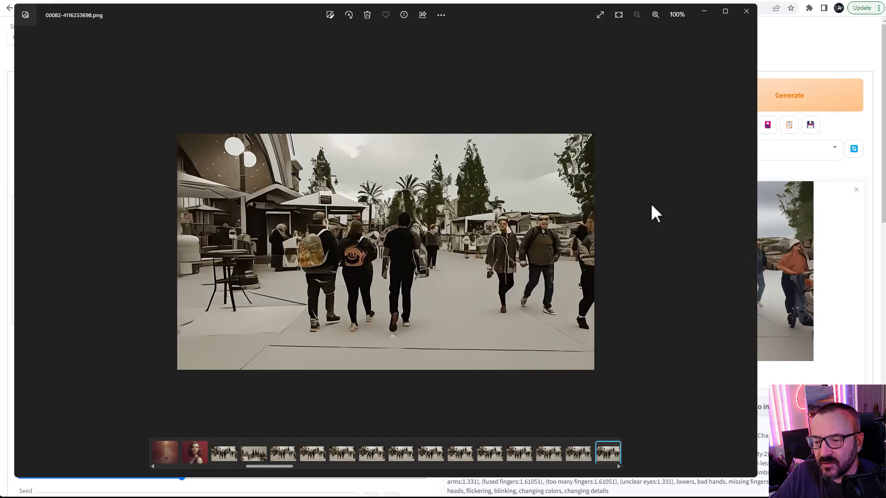
key(Left)
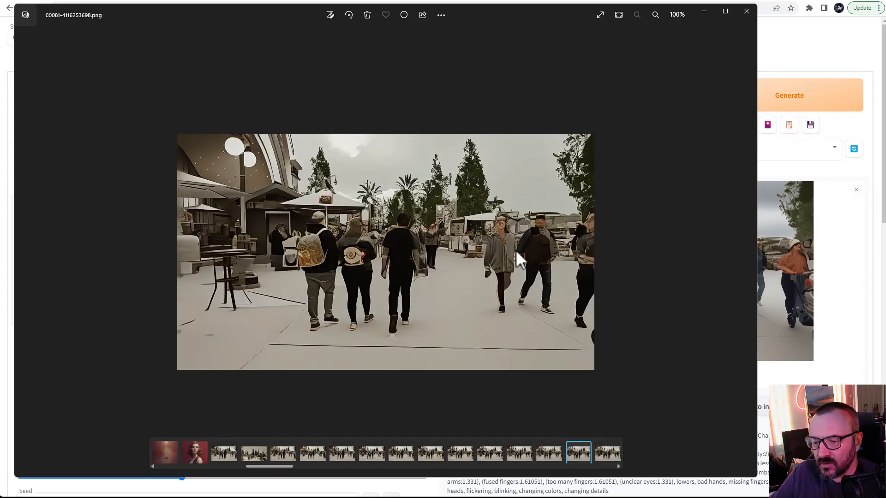
key(Right)
key(Right)
key(Right)
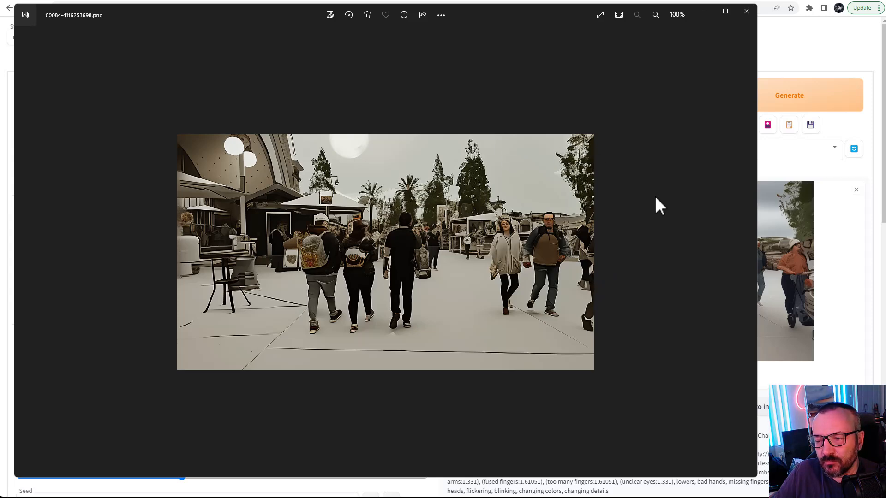
mouse_move(657, 229)
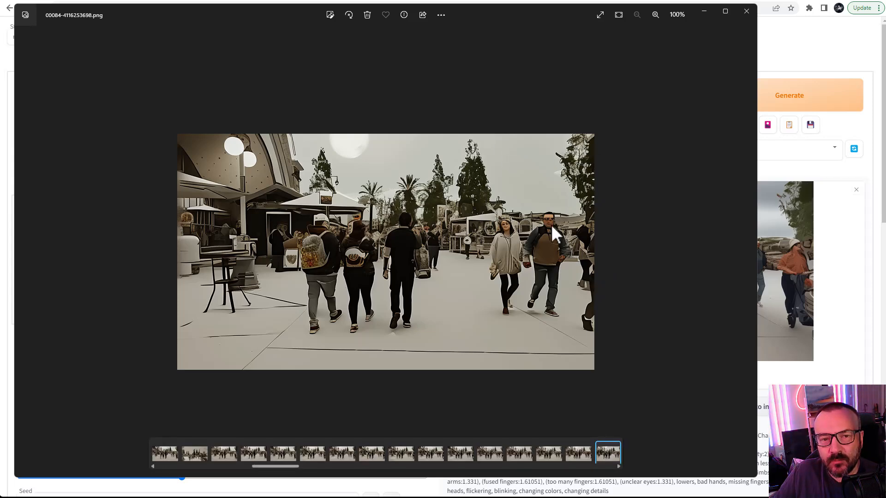
key(Right)
key(Right)
key(Right)
key(Right)
key(Right)
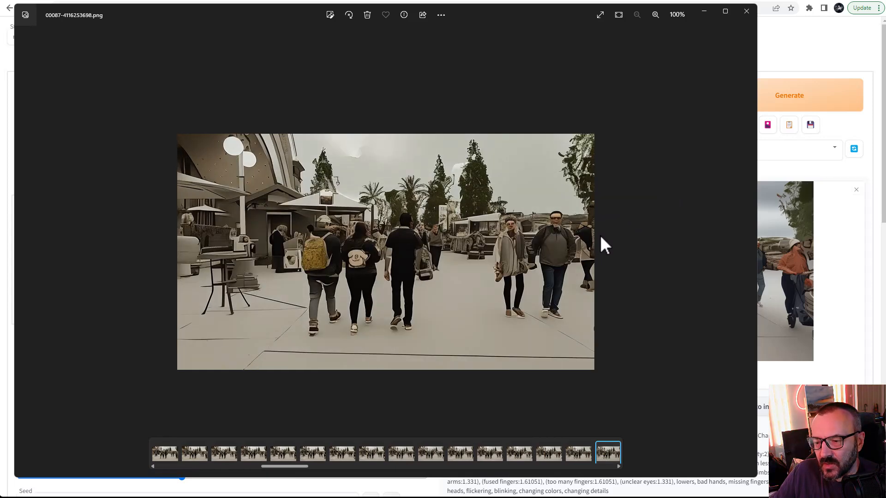
key(Right)
key(Right)
key(Right)
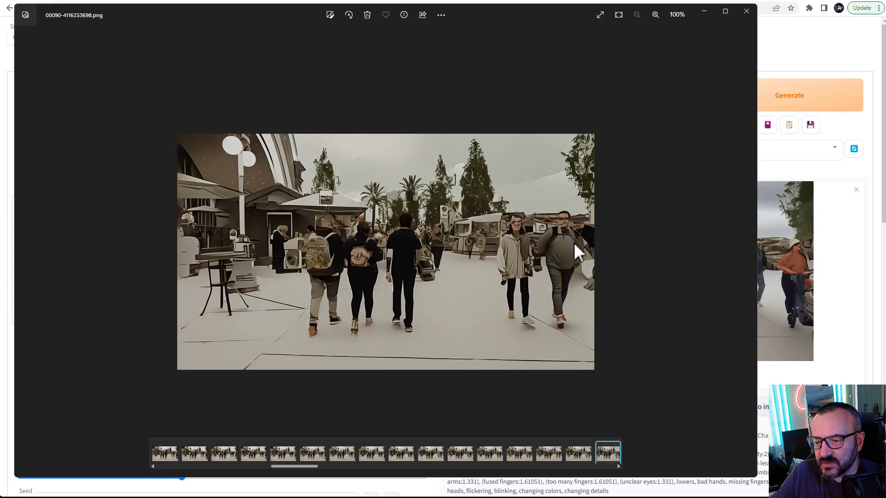
key(Right)
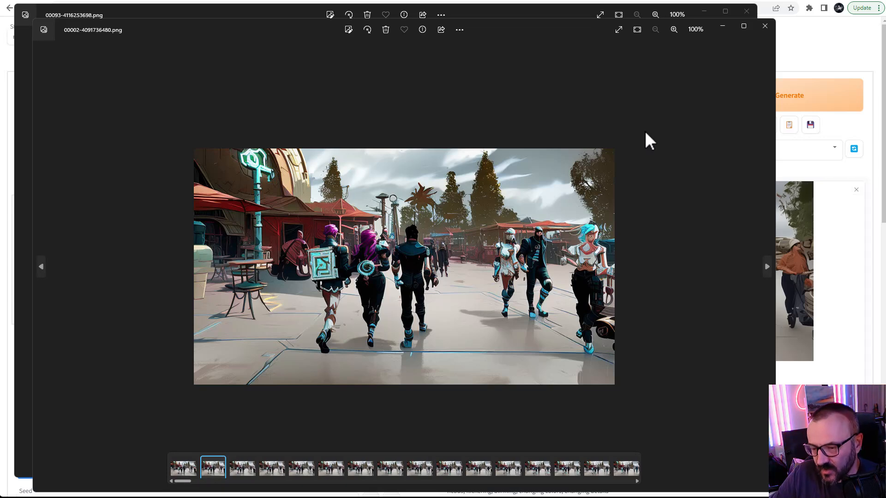
Step: Step through the robot-styled rendered frame sequence in the second photo viewer window
key(Right)
key(Right)
key(Right)
key(Left)
key(Left)
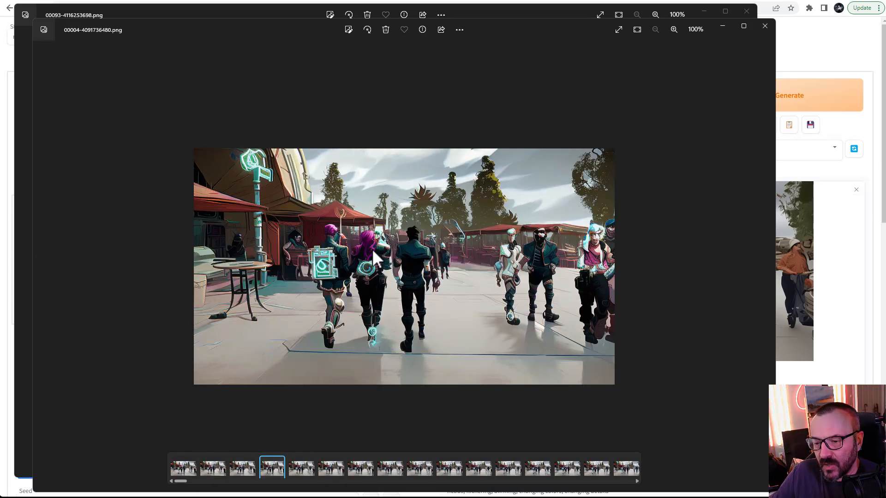
key(Left)
key(Right)
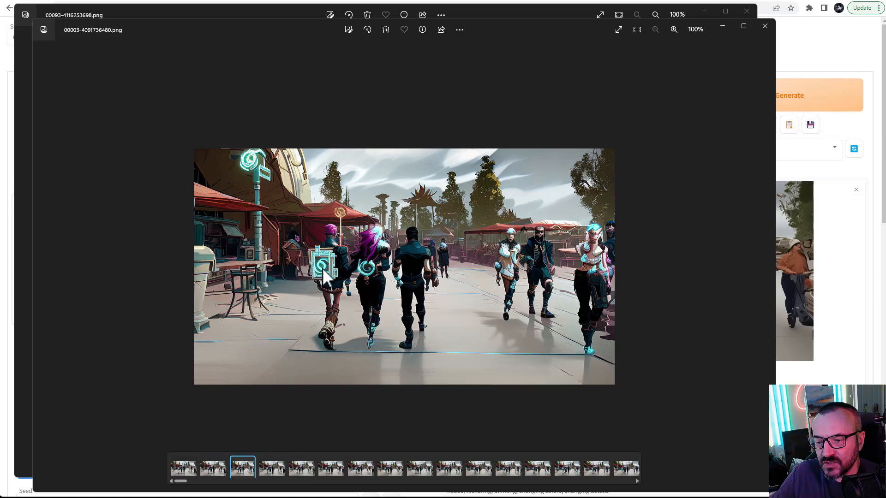
key(Right)
key(Right)
key(Right)
key(Right)
key(Right)
key(Right)
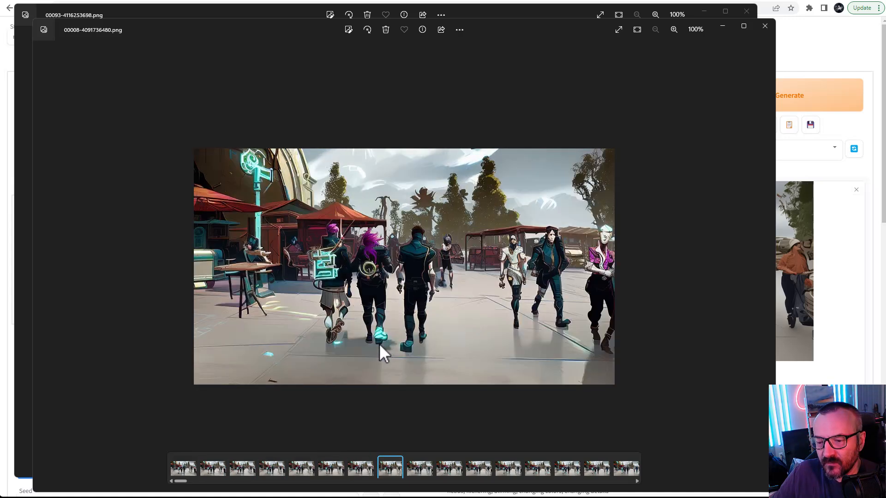
key(Right)
key(Right)
key(Right)
key(Right)
key(Right)
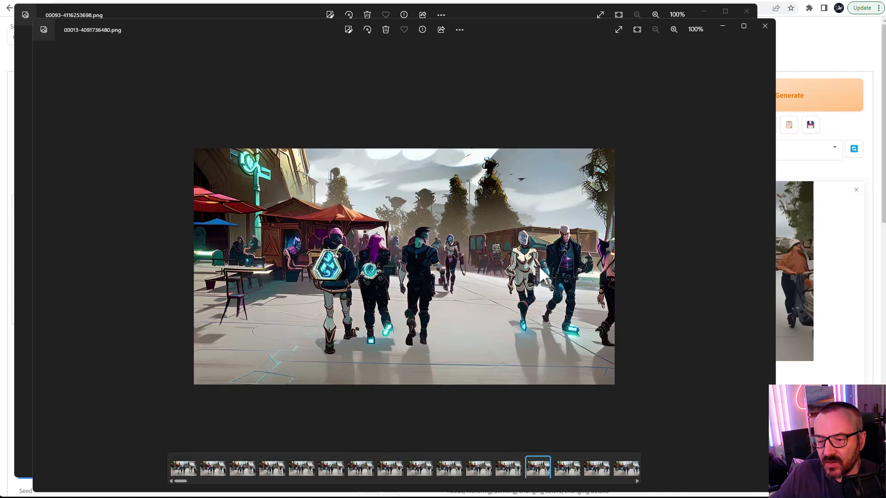
key(Right)
key(Right)
key(Right)
key(Right)
key(Right)
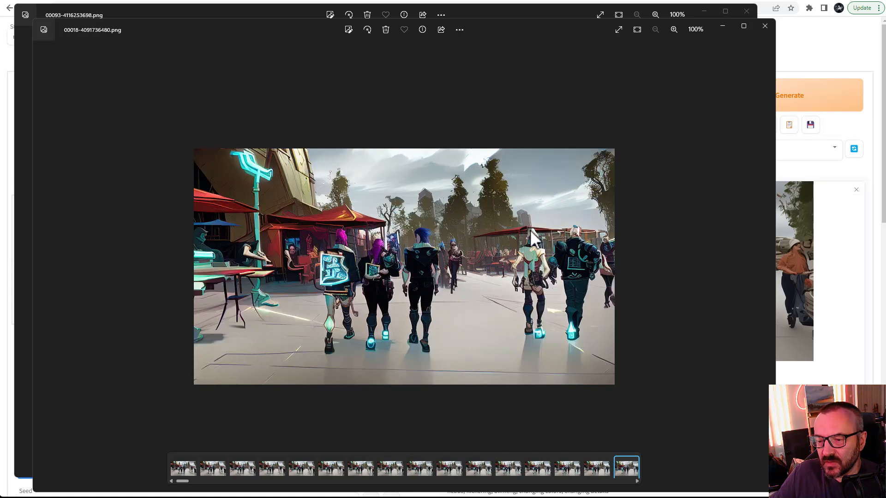
key(Right)
key(Right)
key(Left)
key(Left)
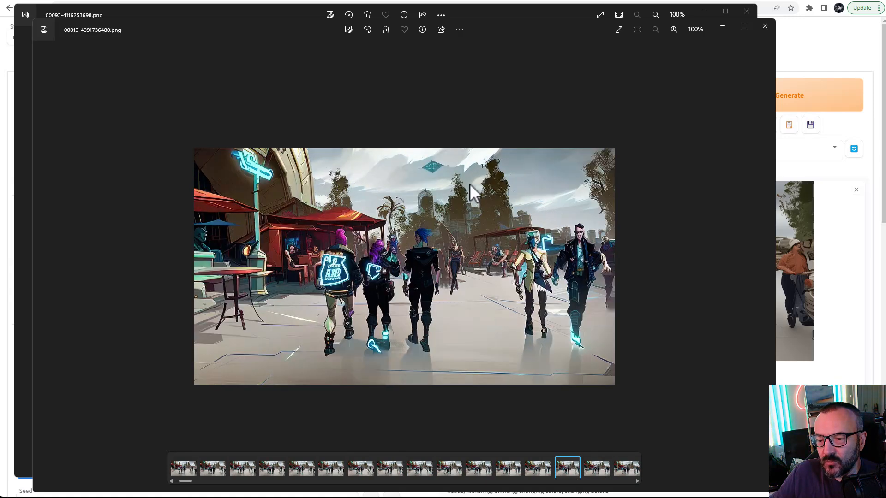
key(Right)
key(Right)
key(Right)
key(Right)
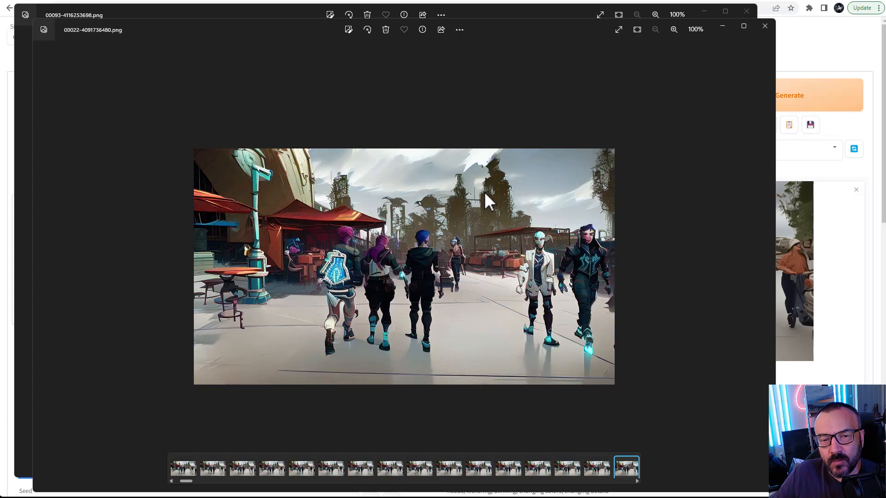
Step: Continue through the remaining robot-styled frames in the photo viewer, then close that viewer window
key(Right)
key(Right)
key(Right)
key(Right)
key(Right)
key(Right)
key(Right)
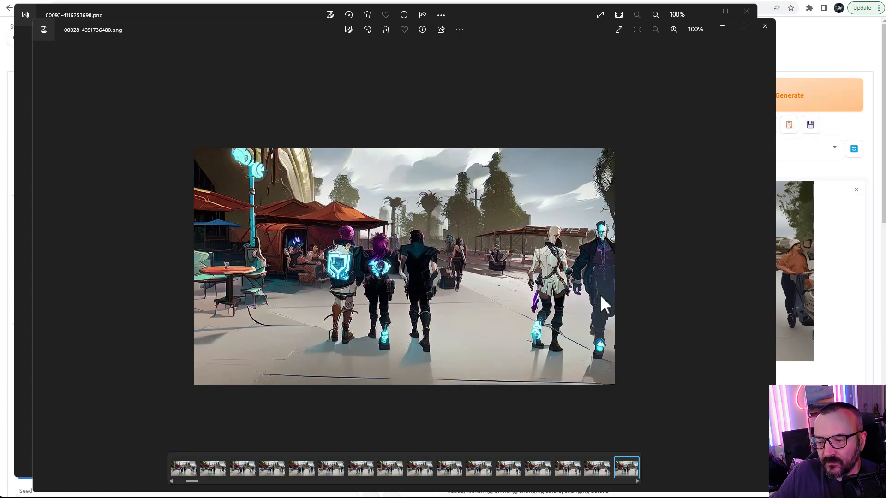
key(Right)
key(Right)
key(Right)
key(Right)
key(Right)
key(Right)
key(Right)
key(Right)
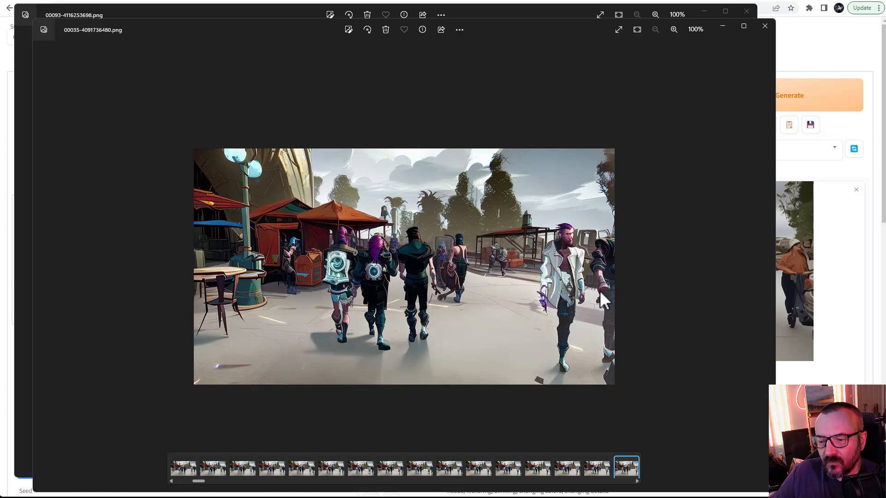
key(Right)
key(Right)
key(Right)
key(Right)
key(Right)
key(Right)
key(Right)
key(Right)
key(Right)
key(Right)
key(Right)
key(Right)
key(Right)
key(Right)
key(Right)
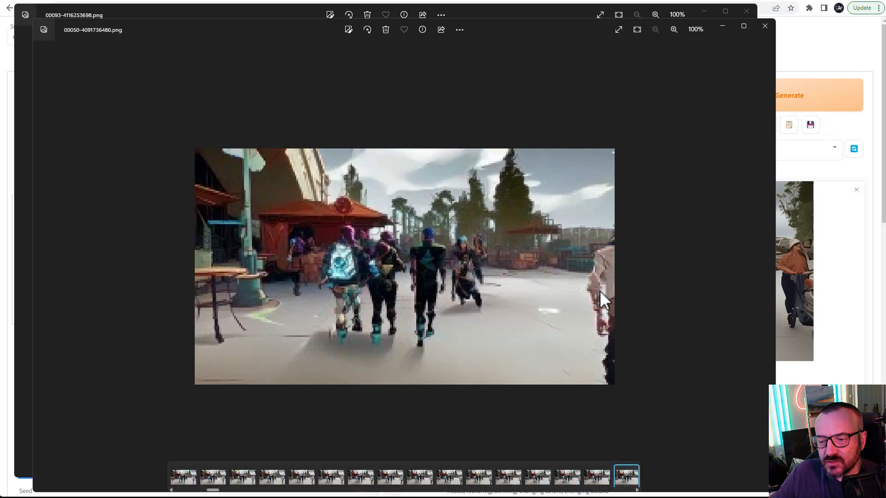
key(Right)
key(Right)
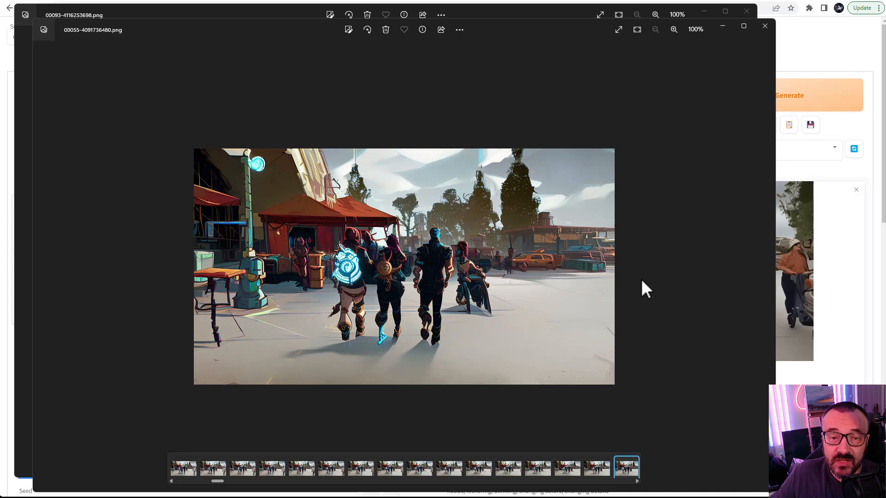
click(765, 26)
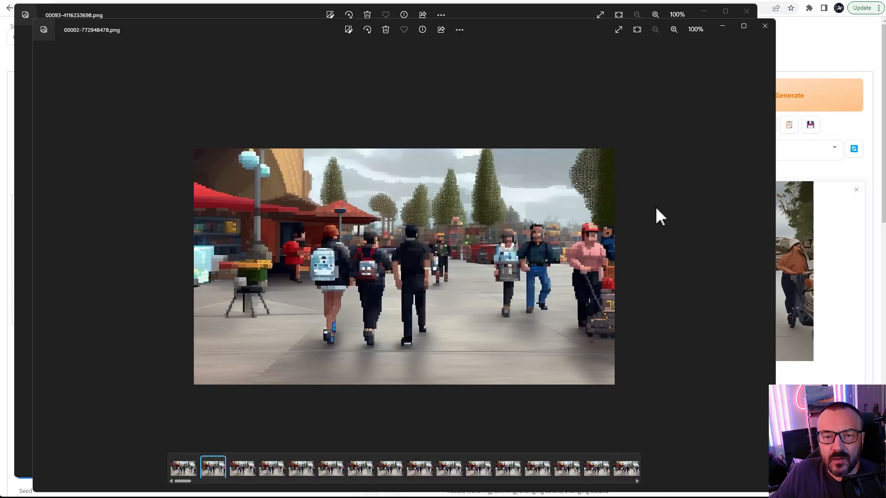
Step: Step back and forth through the pixel-art frame sequence in the other viewer, zooming into some frames, then close it
key(Right)
key(Right)
key(Right)
key(Right)
key(Right)
key(Right)
key(Right)
key(Right)
key(Right)
key(Right)
key(Right)
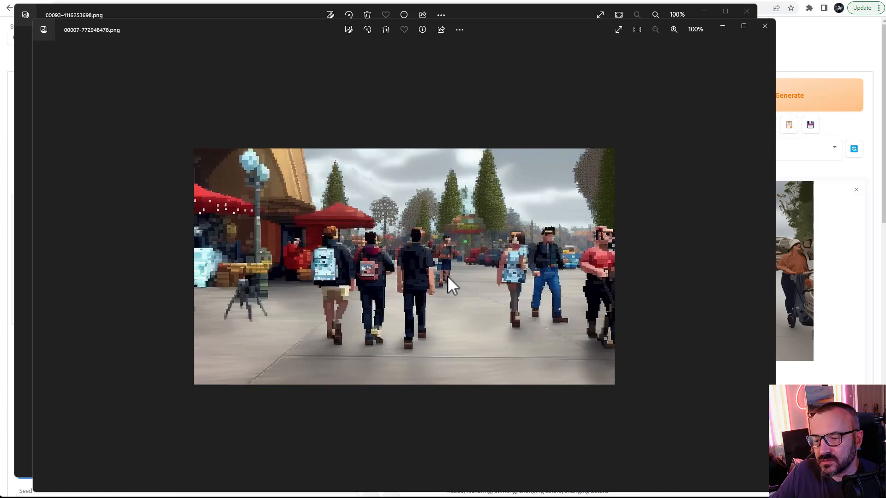
key(Left)
key(Left)
key(Left)
key(Left)
key(Left)
key(Left)
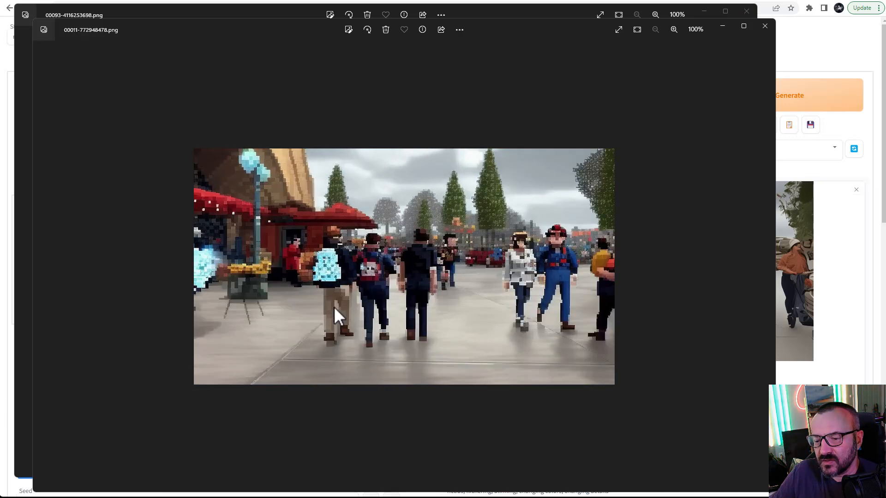
key(Right)
key(Right)
key(Right)
key(Right)
key(Right)
key(Right)
key(Right)
key(Right)
key(Right)
key(Right)
key(Right)
key(Right)
key(Right)
key(Right)
key(Right)
key(Right)
key(Right)
key(Right)
key(Right)
key(Right)
key(Right)
key(Right)
key(Right)
key(Right)
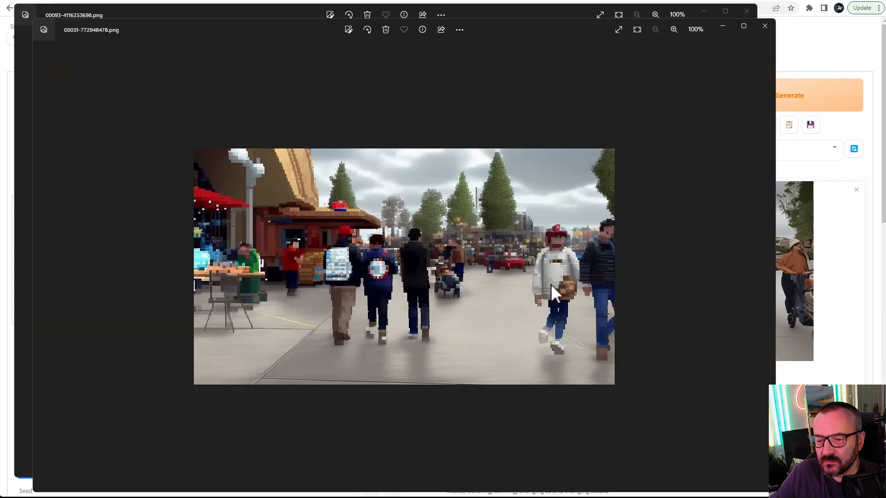
double_click(431, 260)
key(Right)
key(Right)
key(Right)
key(Right)
key(Right)
key(Right)
key(Right)
key(Right)
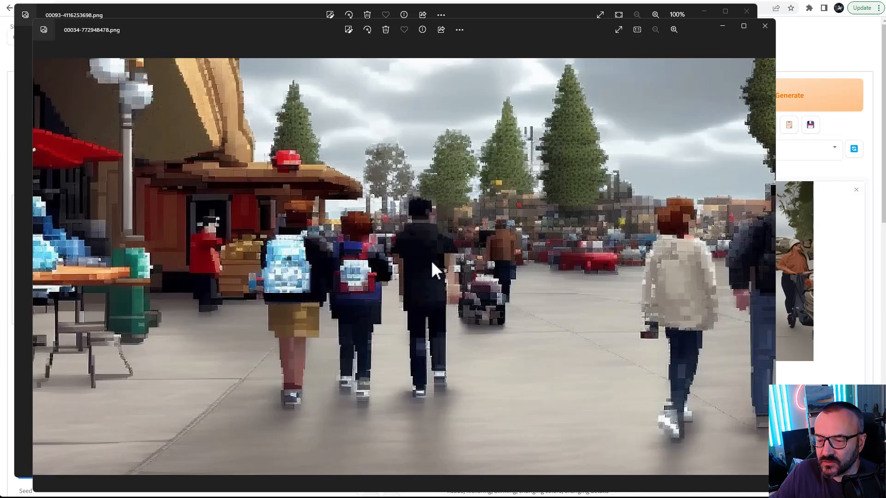
key(Right)
key(Right)
key(Right)
key(Right)
key(Right)
key(Right)
key(Right)
key(Right)
key(Right)
key(Right)
key(Right)
key(Right)
key(Right)
key(Right)
key(Right)
key(Right)
key(Right)
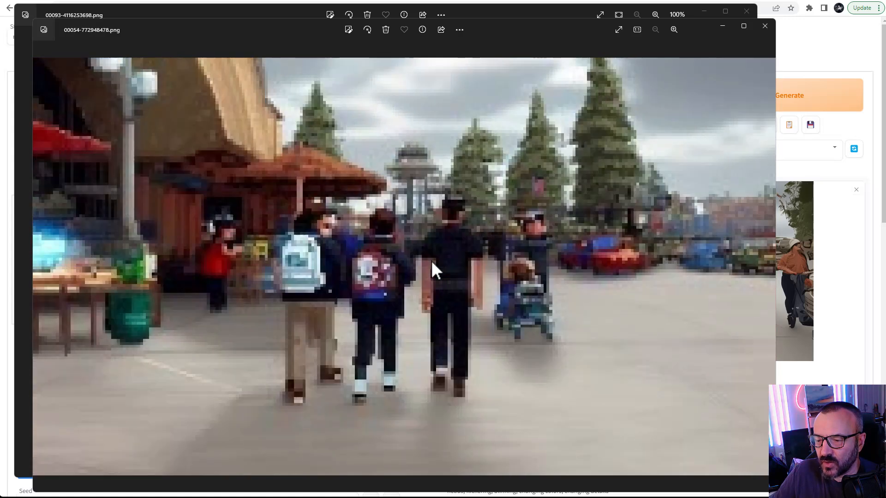
double_click(330, 226)
key(Right)
key(Right)
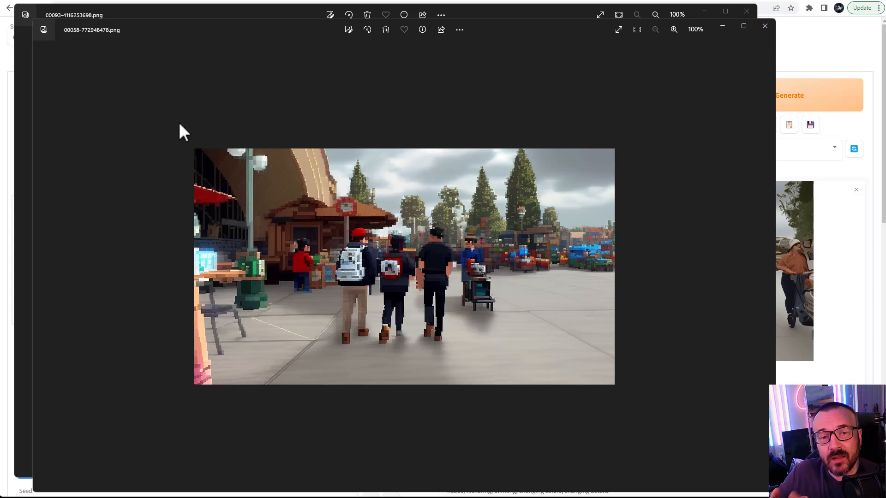
click(815, 51)
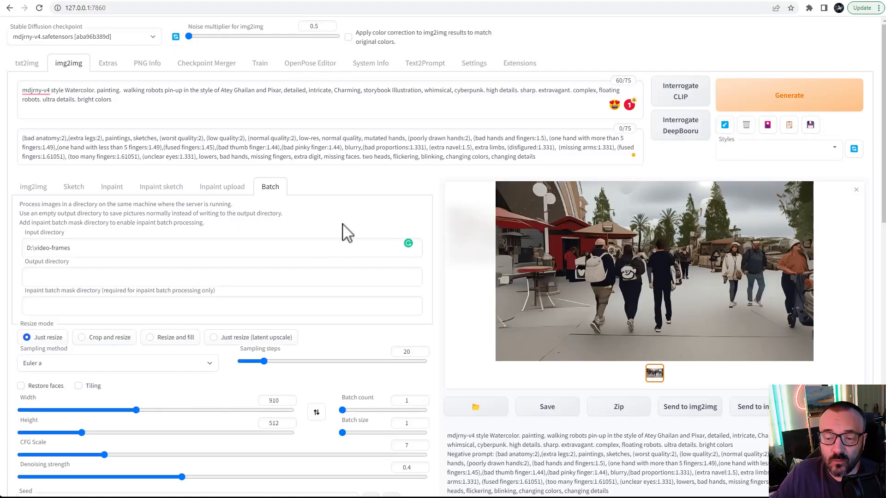
Step: Review the batch img2img generation settings and the configuration of both ControlNet units
scroll(293, 298, down, 5)
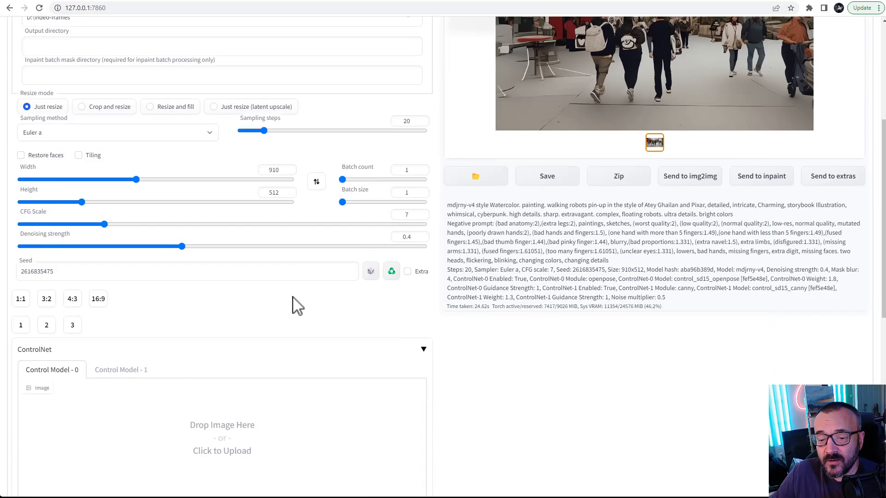
scroll(250, 319, down, 2)
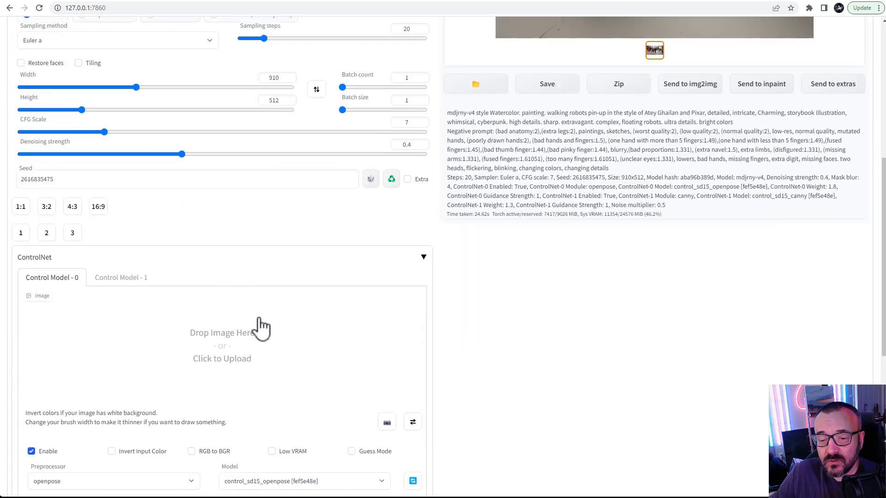
scroll(257, 327, down, 3)
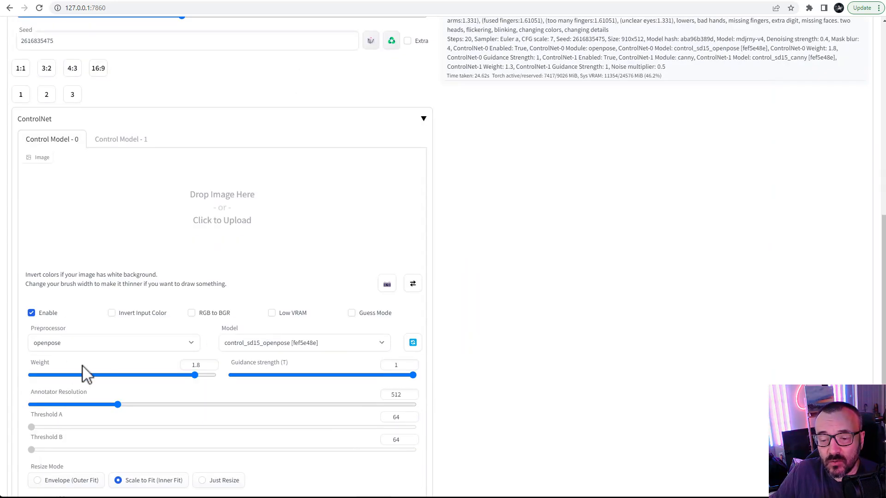
click(106, 141)
scroll(225, 303, up, 7)
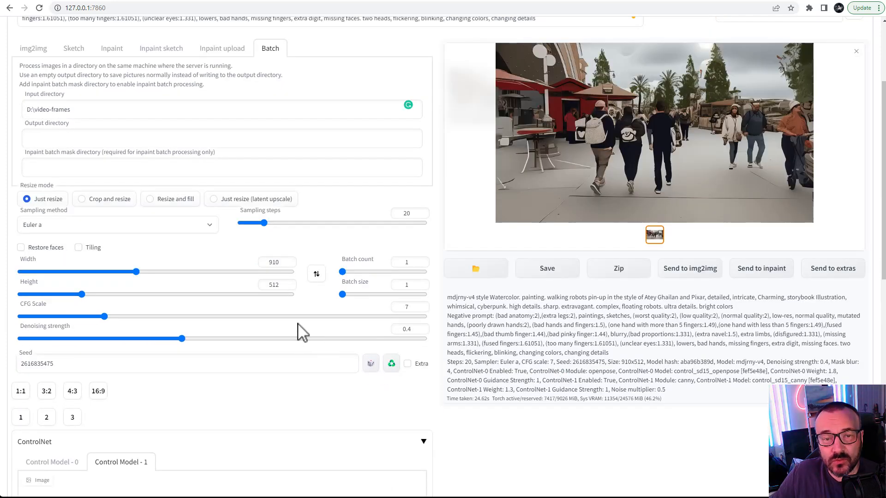
scroll(301, 332, up, 2)
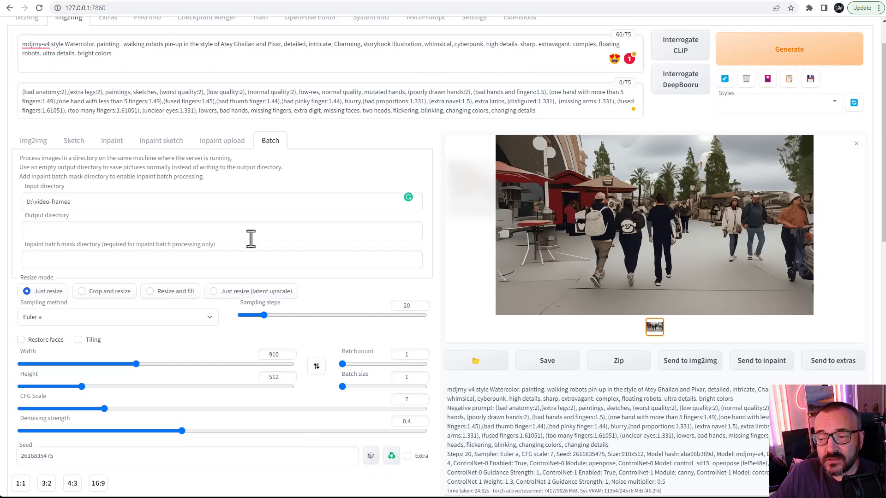